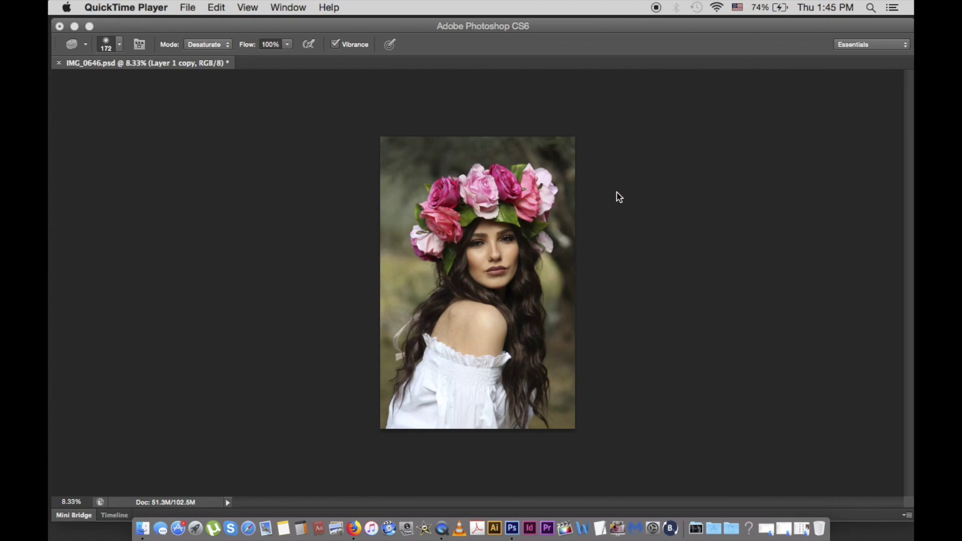
# - Duplicate the portrait layer and open the Liquify filter on the copy
pyautogui.click(620, 196)
pyautogui.press('super+j')
pyautogui.press('super+plus')
pyautogui.press('super+minus')
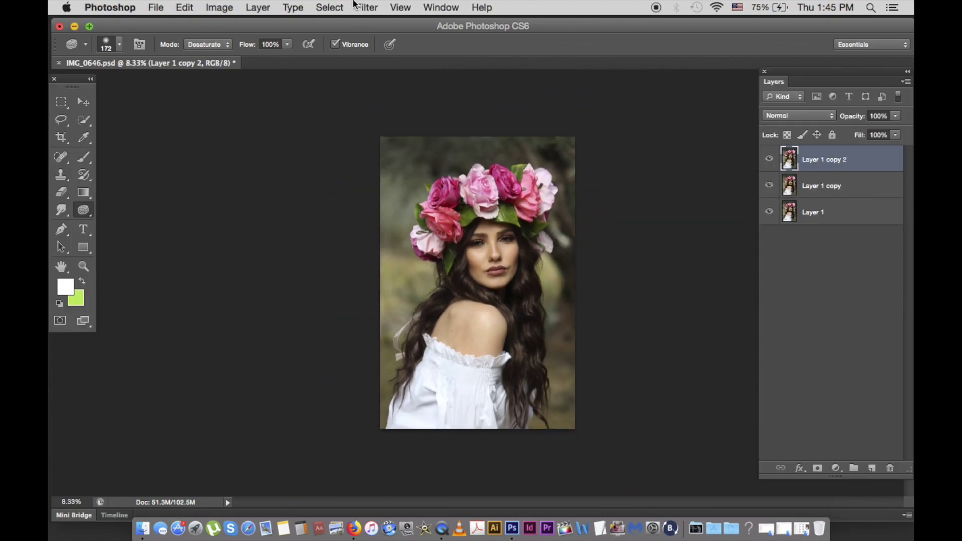
pyautogui.click(367, 7)
pyautogui.click(386, 75)
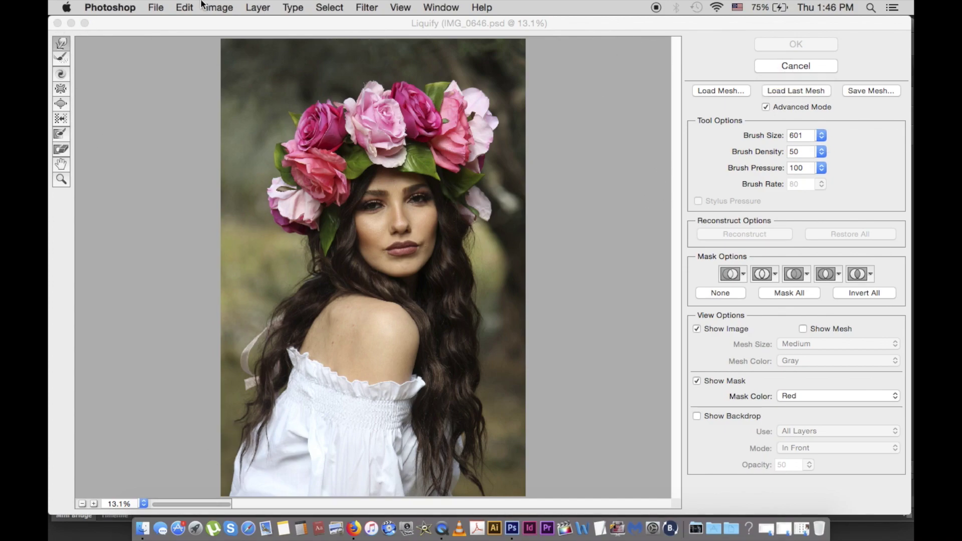
pyautogui.press('super+Tab')
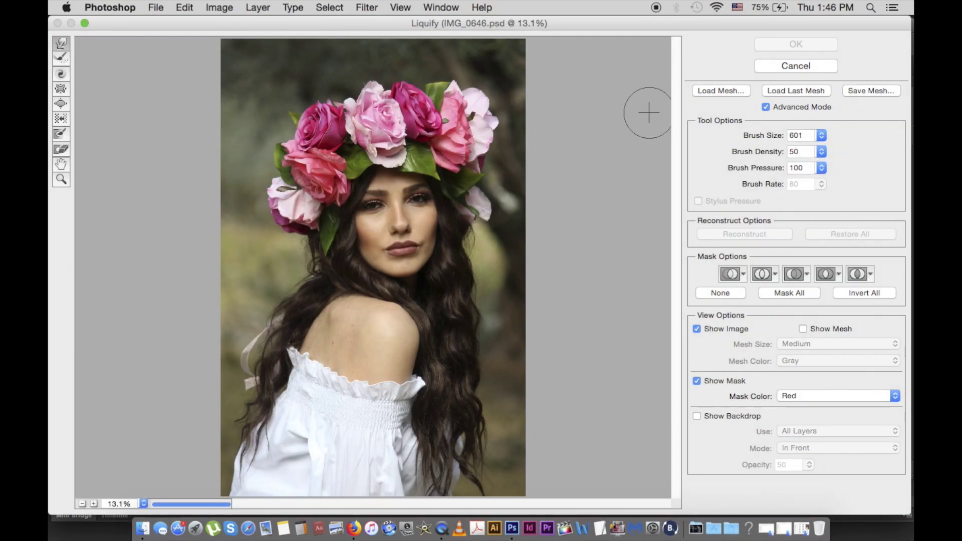
pyautogui.press('Escape')
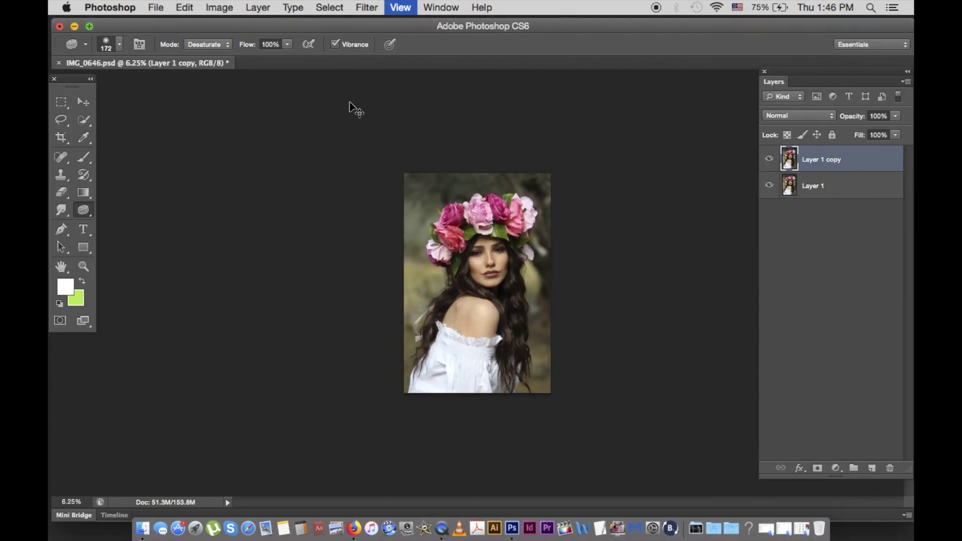
pyautogui.click(366, 7)
pyautogui.click(391, 114)
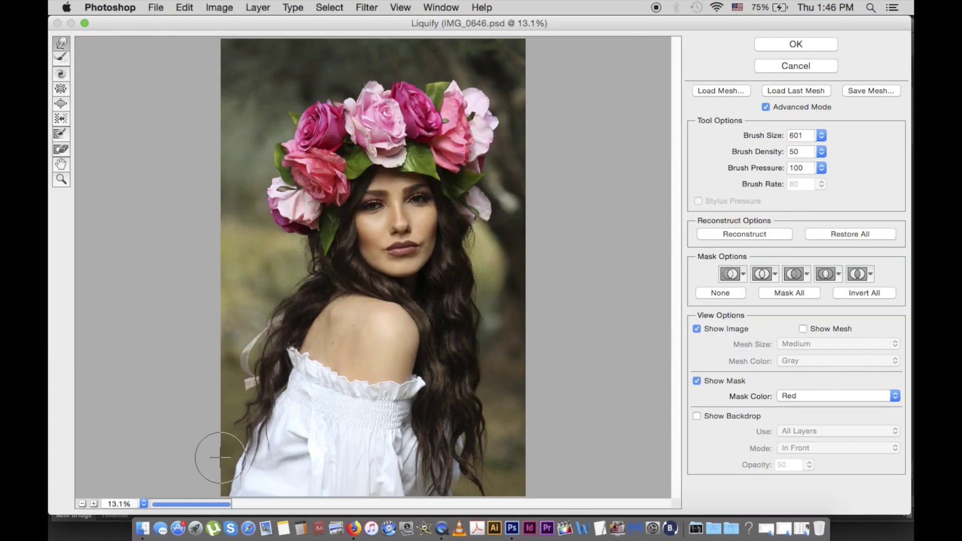
# - Enlarge the Forward Warp brush and reshape the lower-left shoulder edge
pyautogui.moveTo(754, 135); pyautogui.dragTo(762, 150)
pyautogui.press('super+minus')
pyautogui.moveTo(241, 439); pyautogui.dragTo(270, 424)
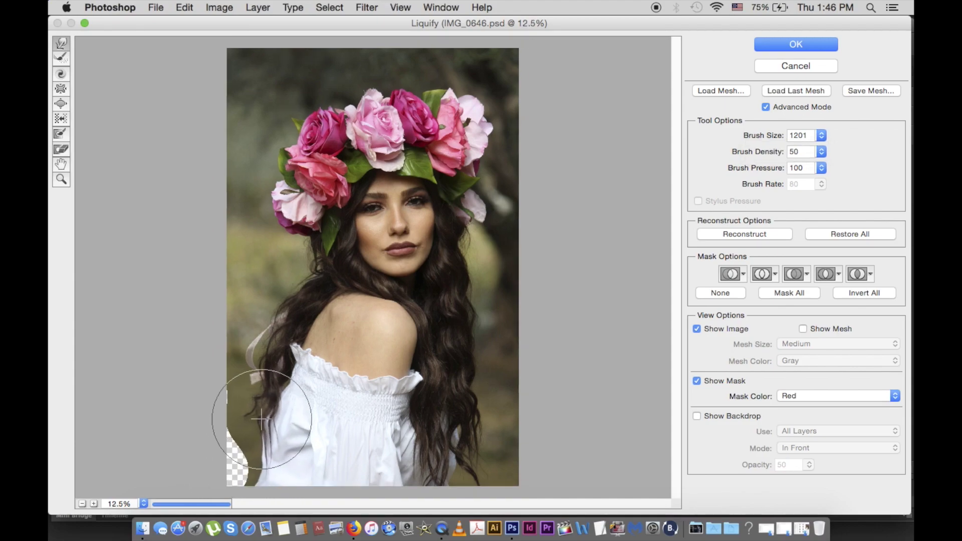
pyautogui.moveTo(822, 152); pyautogui.dragTo(774, 149)
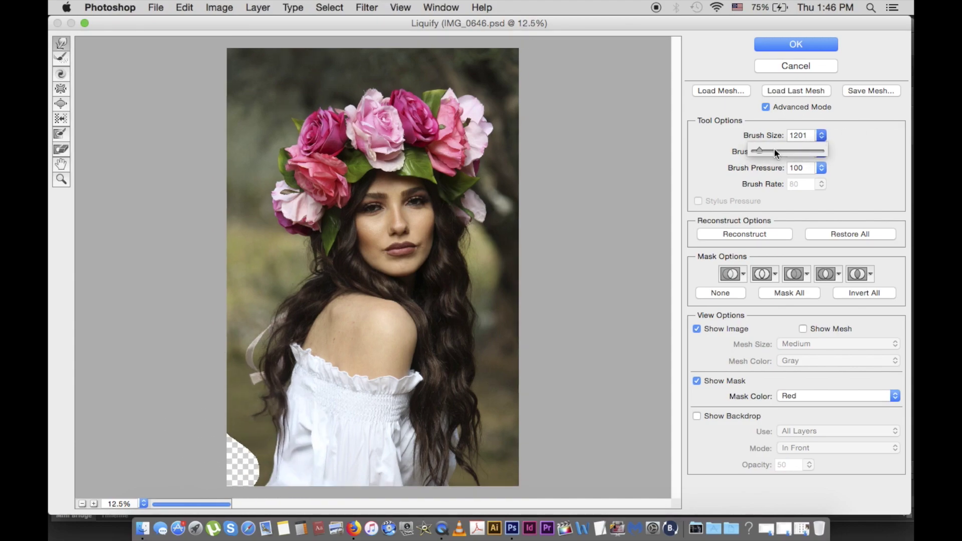
pyautogui.moveTo(230, 451)
pyautogui.mouseDown()
pyautogui.moveTo(246, 459)
pyautogui.moveTo(235, 476)
pyautogui.mouseUp()
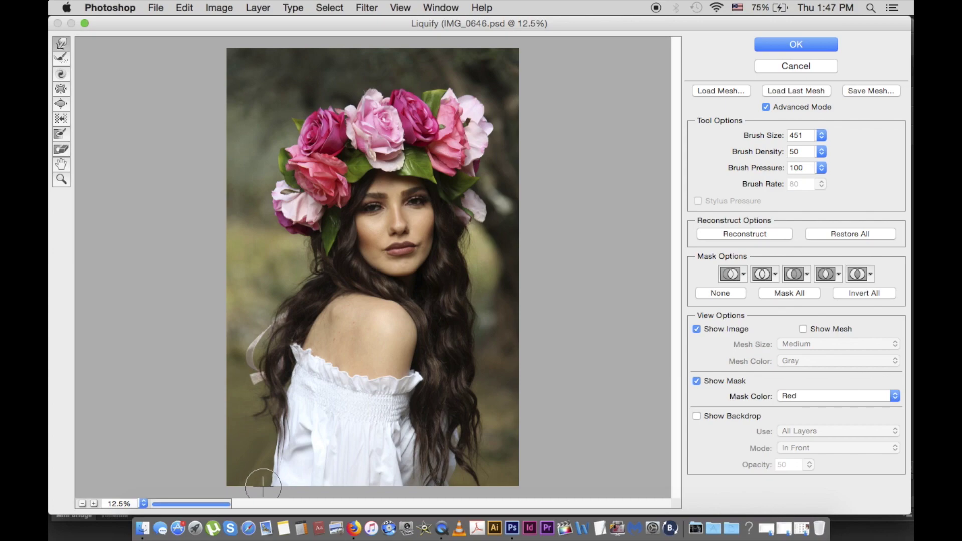
pyautogui.click(449, 250)
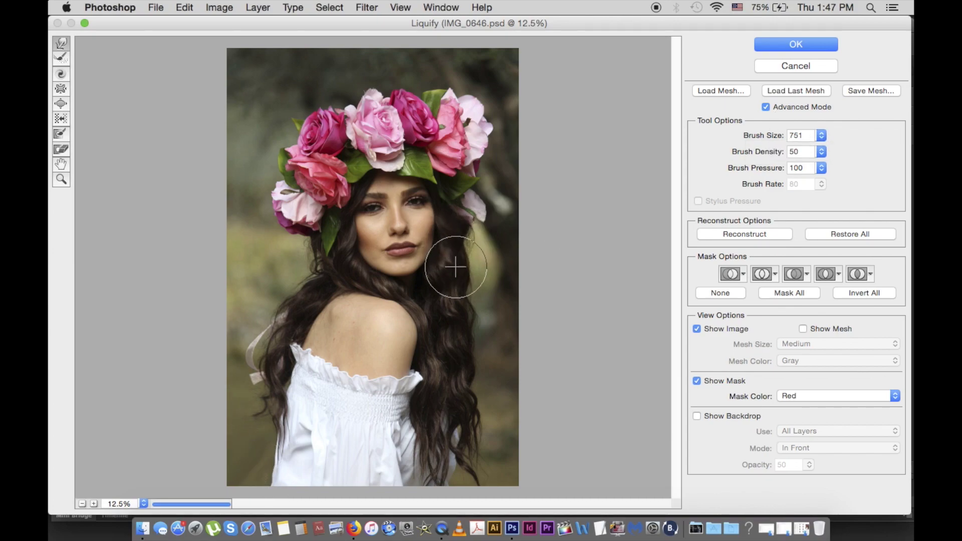
# - Try pushing the hair up along the jaw, undo it, and apply Liquify
pyautogui.moveTo(374, 277); pyautogui.dragTo(374, 261)
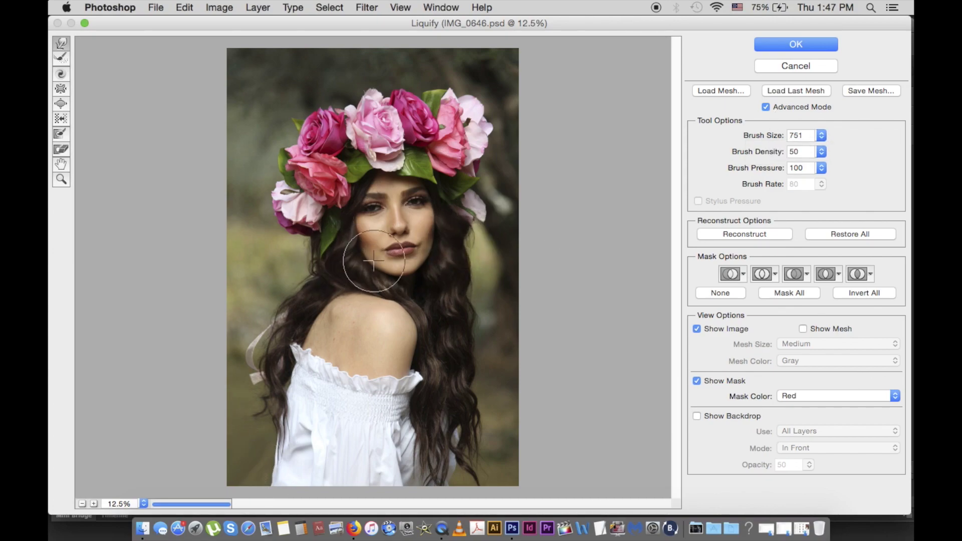
pyautogui.hotkey('ctrl', '+')
pyautogui.hotkey('ctrl', '-')
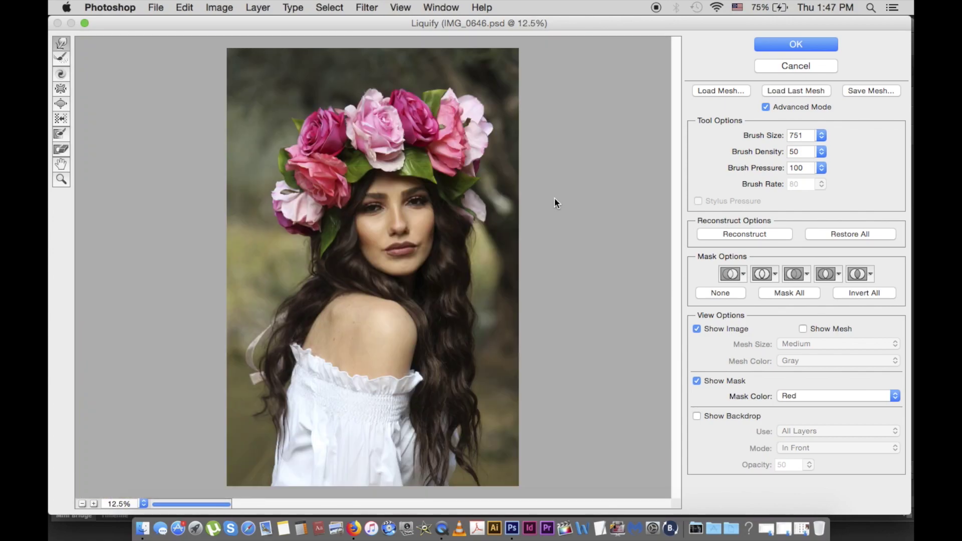
pyautogui.hotkey('ctrl', 'z')
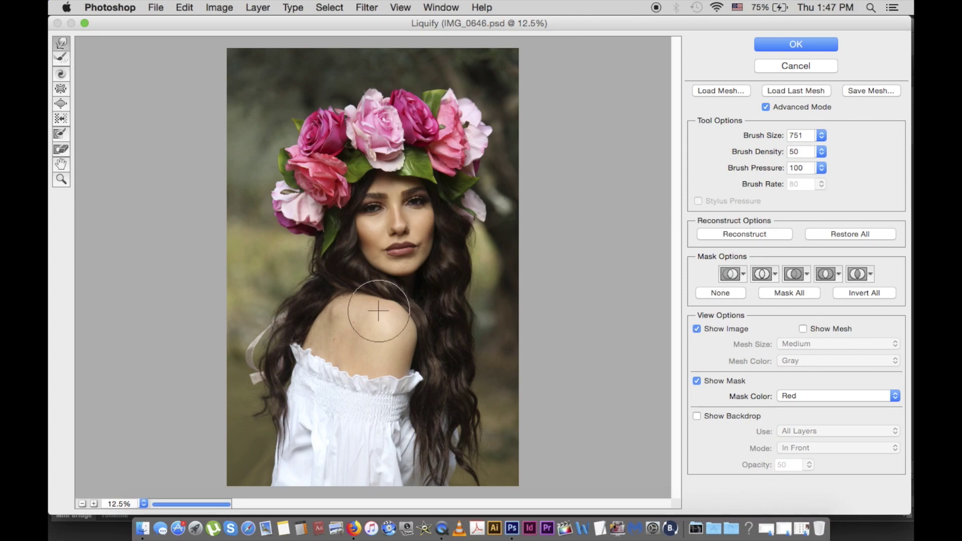
pyautogui.click(796, 44)
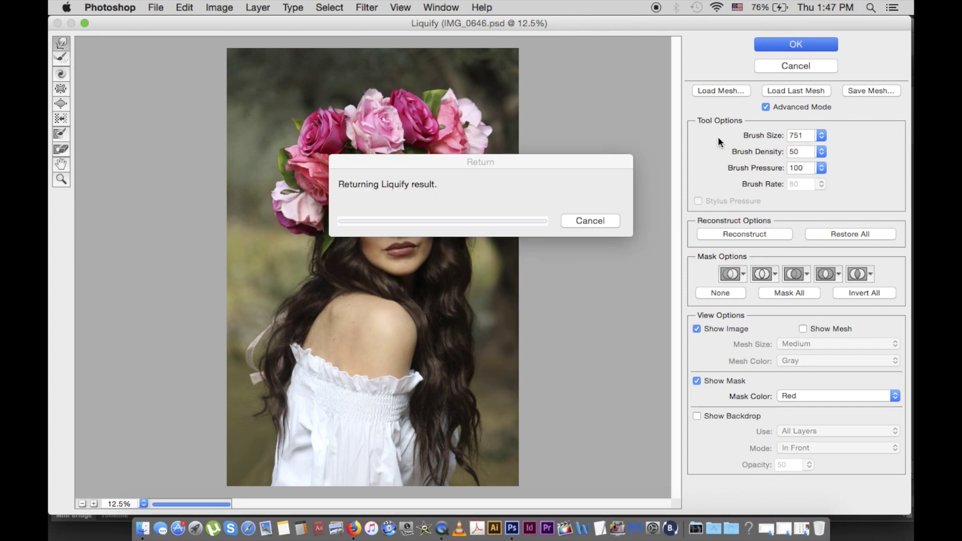
# - Duplicate the warped layer and zoom in on the face with the Spot Healing Brush
pyautogui.hotkey('ctrl', 'j')
pyautogui.hotkey('ctrl', '+')
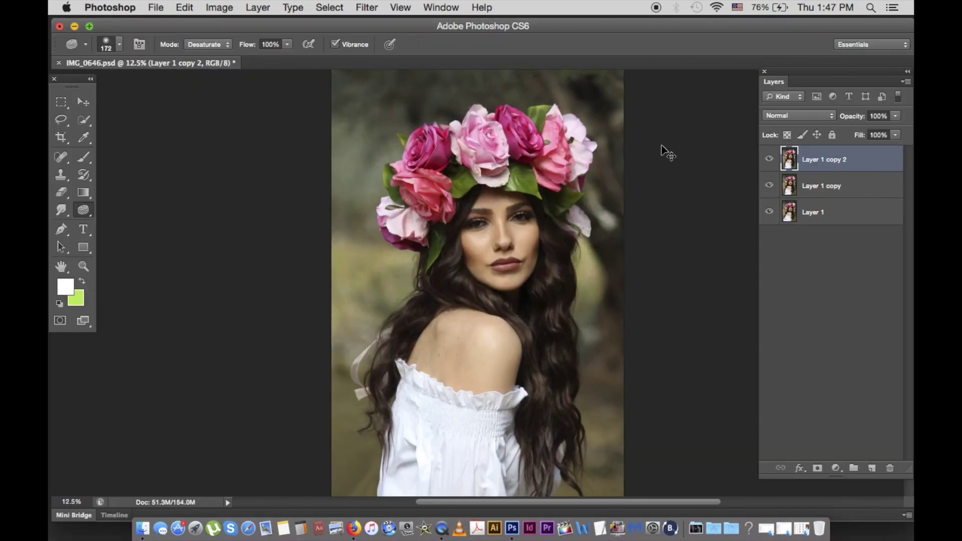
pyautogui.hotkey('ctrl', '+')
pyautogui.hotkey('ctrl', '+')
pyautogui.hotkey('ctrl', '+')
pyautogui.press('j')
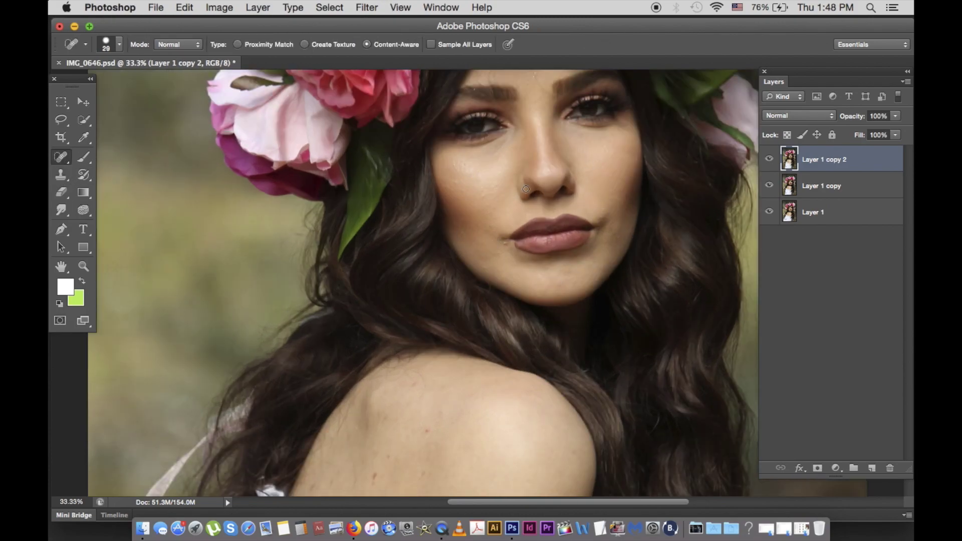
pyautogui.hotkey('ctrl', '+')
pyautogui.moveTo(543, 242); pyautogui.dragTo(468, 318)
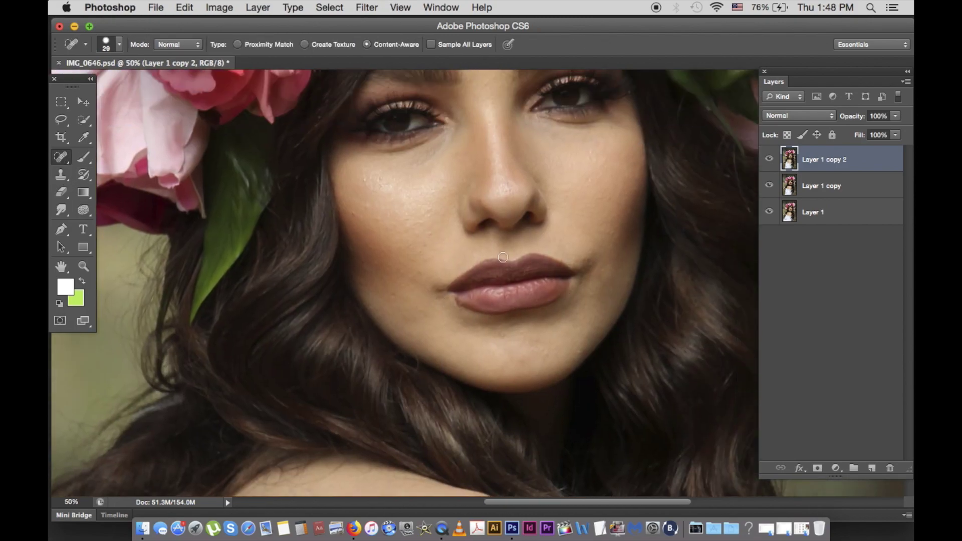
# - Patch blemished skin on the chin with the Patch tool and clear the selection
pyautogui.hotkey('shift', 'j')
pyautogui.hotkey('shift', 'j')
pyautogui.press('y')
pyautogui.press('j')
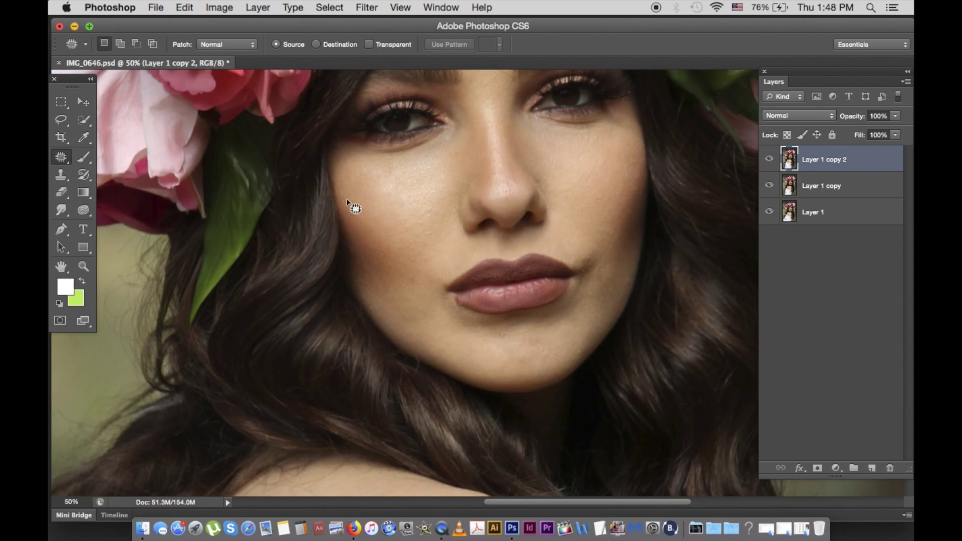
pyautogui.press('super+d')
pyautogui.scroll(-2, 577, 300)
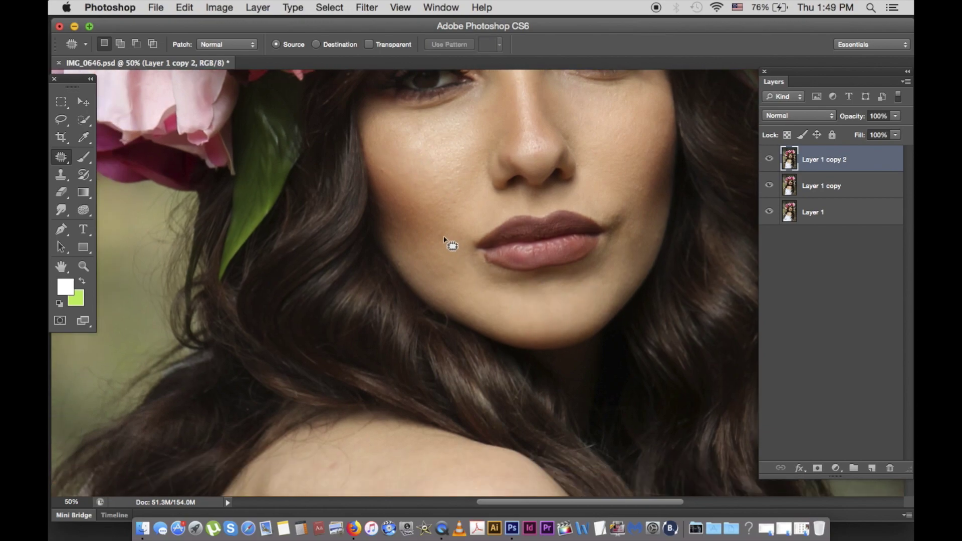
pyautogui.scroll(5, 472, 170)
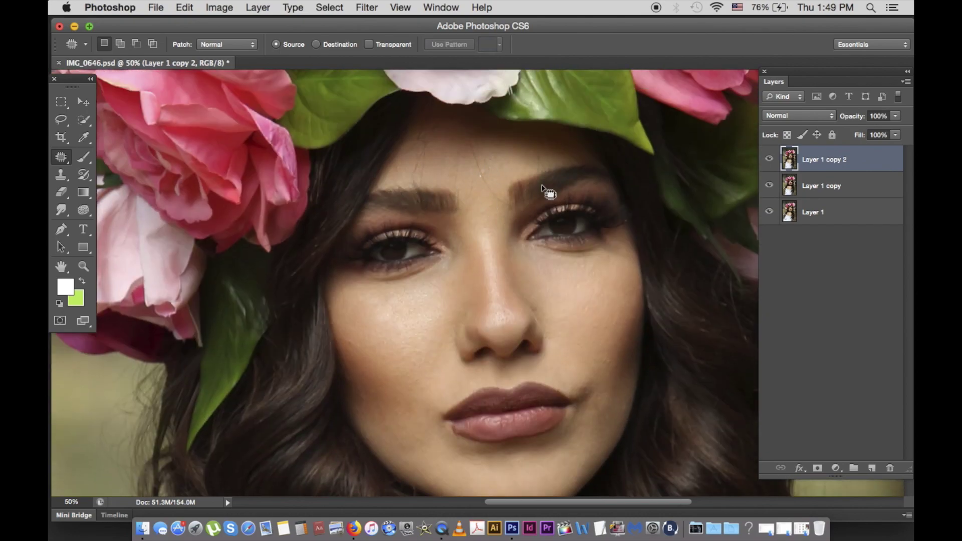
pyautogui.scroll(-3, 471, 342)
pyautogui.scroll(-2, 483, 339)
pyautogui.scroll(2, 483, 339)
# - Clone skin texture with the Clone Stamp, fit the portrait, and duplicate the retouched layer
pyautogui.press('s')
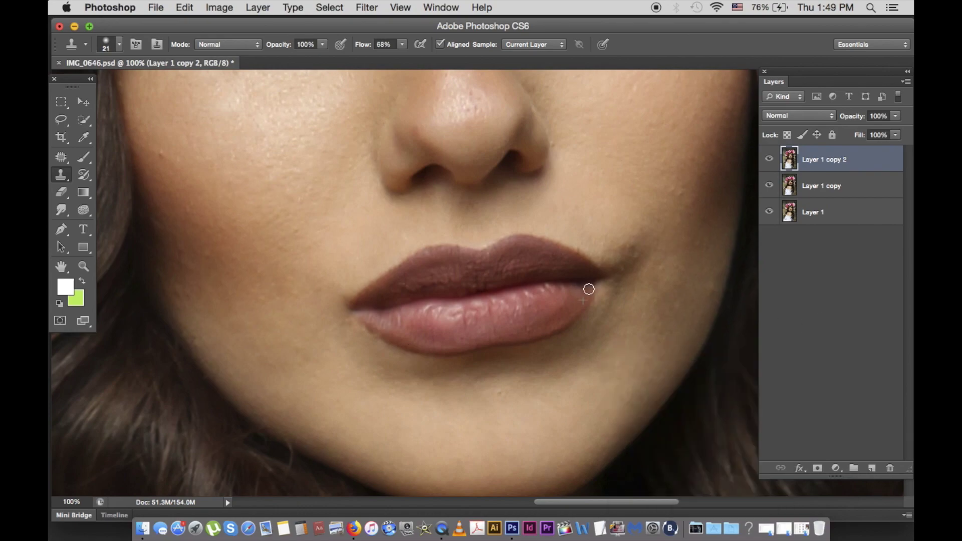
pyautogui.press('super+0')
pyautogui.press('super+j')
# - Darken the portrait slightly by pulling the Curves line down
pyautogui.press('super+m')
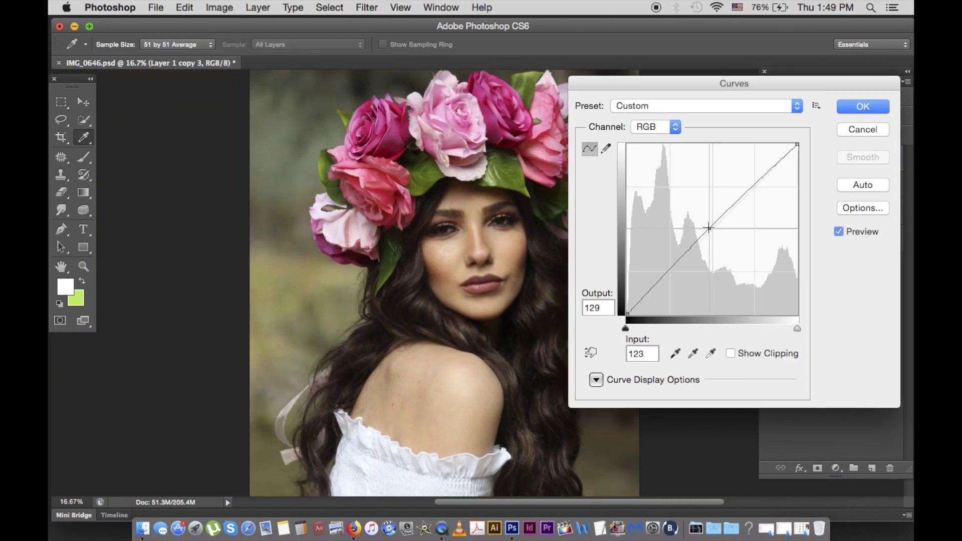
pyautogui.moveTo(710, 222); pyautogui.dragTo(682, 263)
pyautogui.click(857, 104)
pyautogui.press('super+minus')
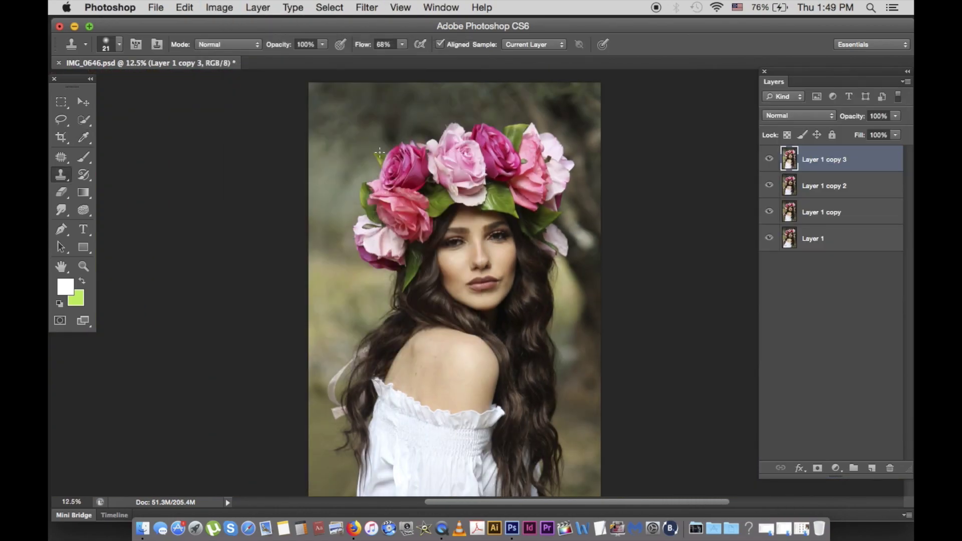
# - On a new copy, apply Selective Color to Reds: more magenta, less yellow and black
pyautogui.press('super+j')
pyautogui.click(220, 7)
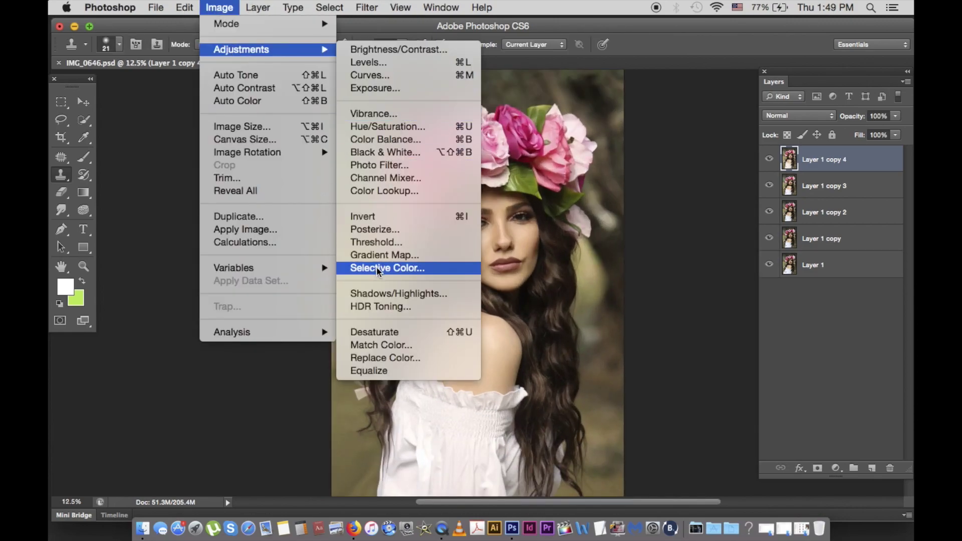
pyautogui.click(377, 267)
pyautogui.moveTo(750, 174); pyautogui.dragTo(761, 175)
pyautogui.moveTo(750, 211); pyautogui.dragTo(728, 210)
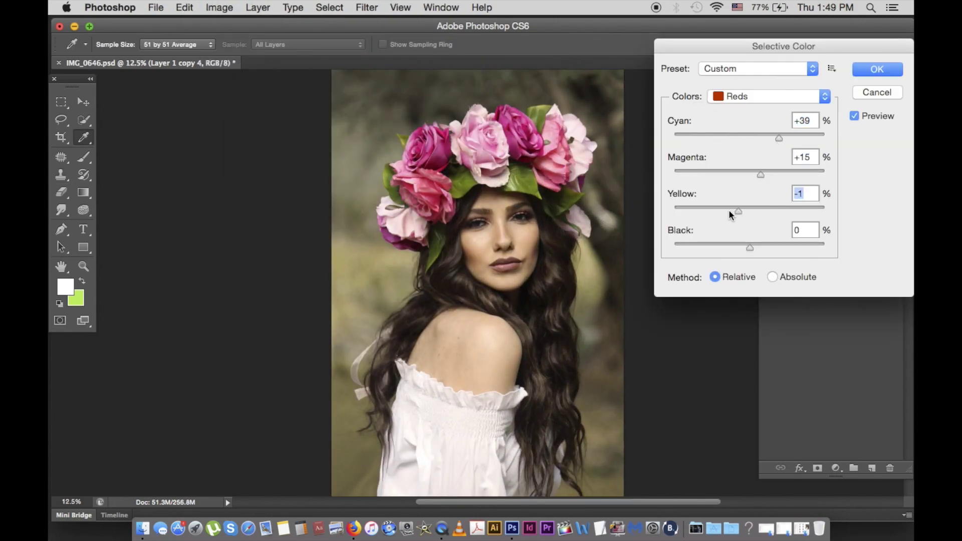
pyautogui.moveTo(750, 248); pyautogui.dragTo(719, 249)
# - Hide the recolour behind a black mask and paint it white over the flower crown
pyautogui.press('Return')
pyautogui.keyDown('alt'); pyautogui.click(818, 468); pyautogui.keyUp('alt')
pyautogui.press('super+equal')
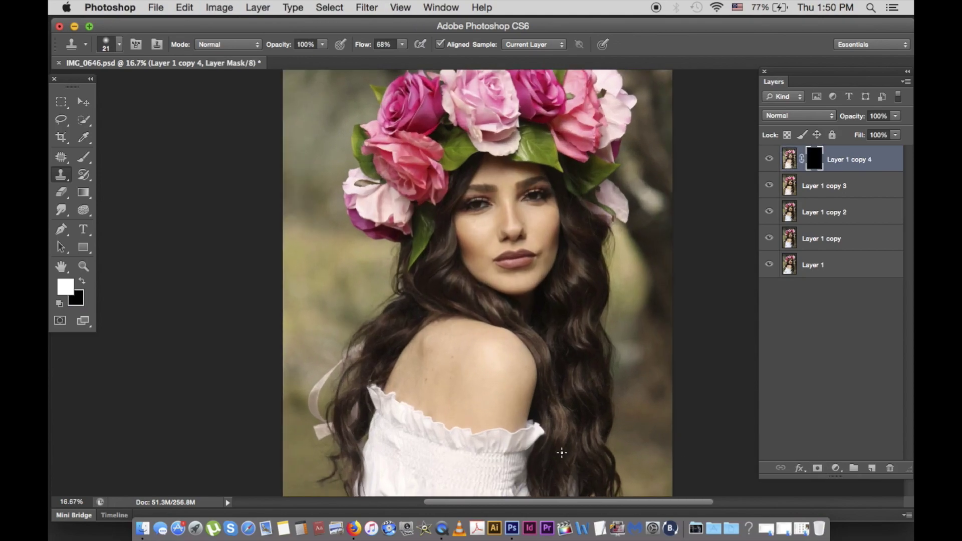
pyautogui.press('b')
pyautogui.scroll(3, 327, 172)
pyautogui.moveTo(391, 251); pyautogui.dragTo(426, 346)
pyautogui.rightClick(542, 241)
pyautogui.moveTo(647, 275); pyautogui.dragTo(621, 275)
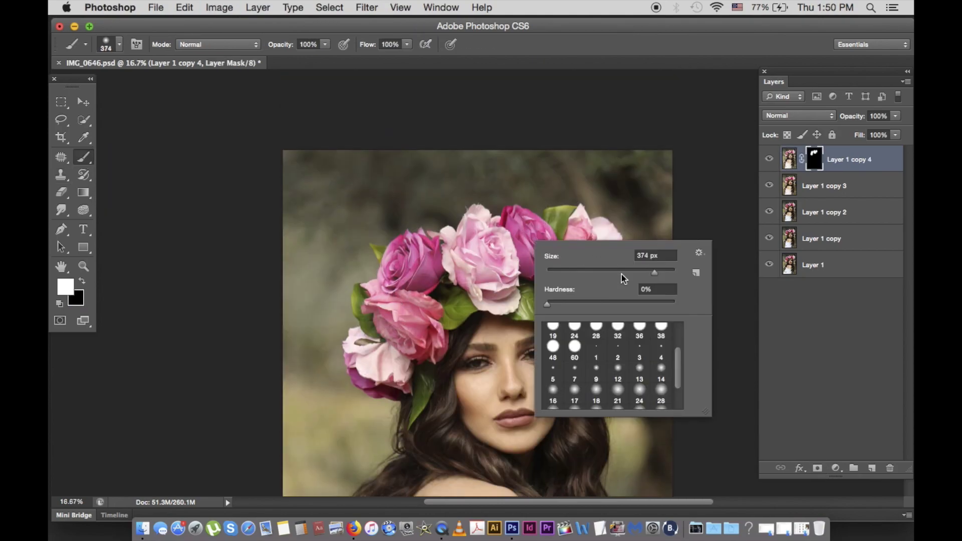
pyautogui.press('Return')
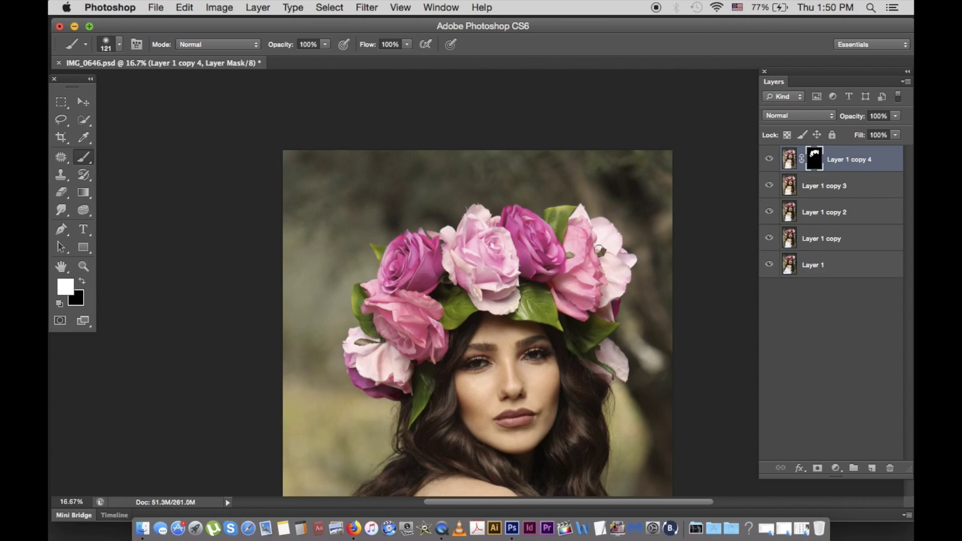
pyautogui.hotkey('ctrl', '-')
# - Merge the two upper layers and duplicate the merged result
pyautogui.keyDown('shift'); pyautogui.click(827, 186); pyautogui.keyUp('shift')
pyautogui.rightClick(827, 186)
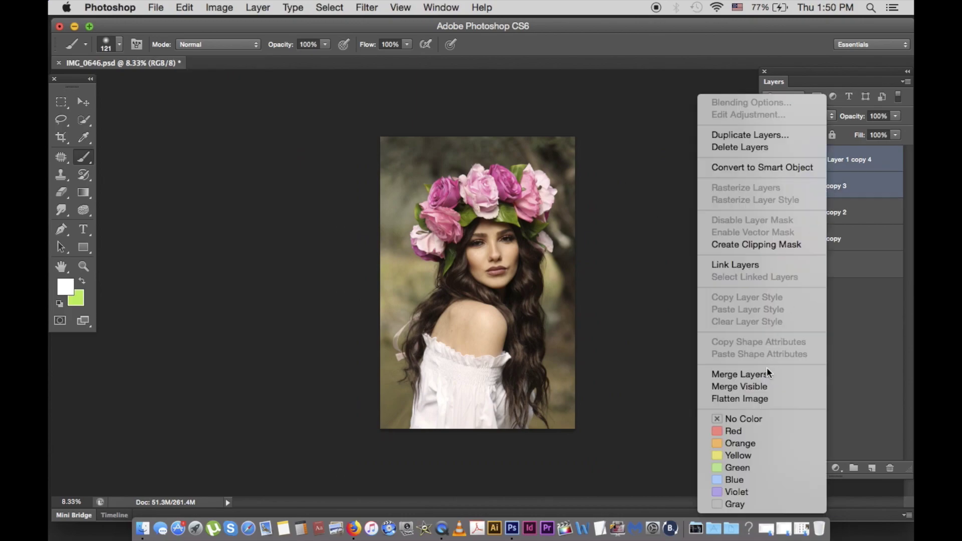
pyautogui.click(742, 371)
pyautogui.hotkey('ctrl', 'j')
# - Warm the portrait with a Warming Photo Filter at 30% density
pyautogui.hotkey('ctrl', '+')
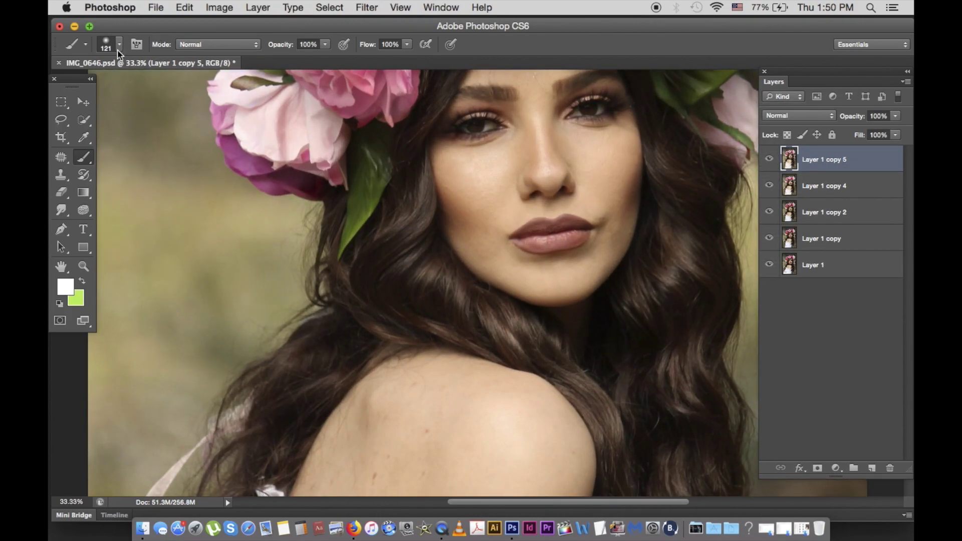
pyautogui.hotkey('ctrl', '-')
pyautogui.click(220, 8)
pyautogui.moveTo(246, 52)
pyautogui.click(380, 165)
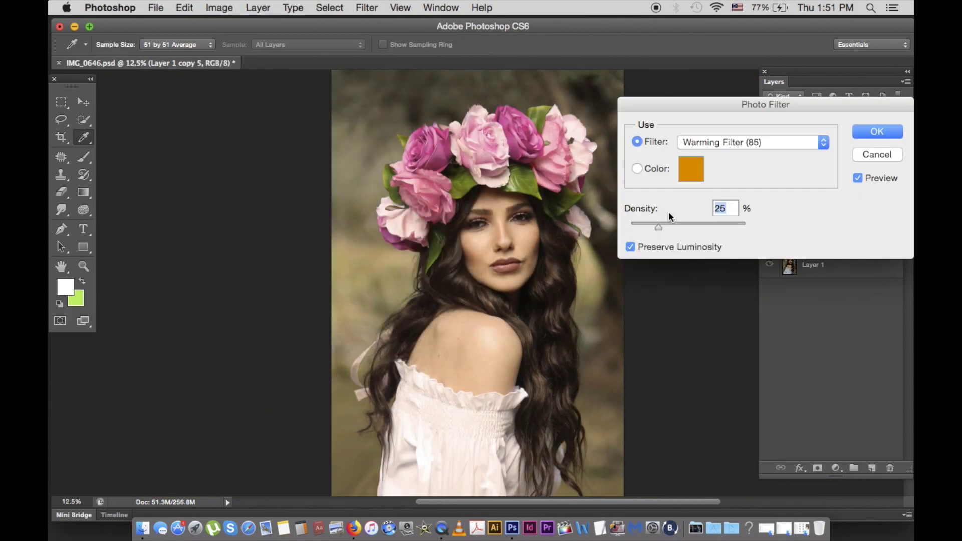
pyautogui.click(877, 132)
# - On a new copy, raise the Curves line to brighten the image
pyautogui.hotkey('ctrl', 'j')
pyautogui.hotkey('ctrl', '-')
pyautogui.hotkey('ctrl', 'm')
pyautogui.moveTo(728, 213); pyautogui.dragTo(729, 205)
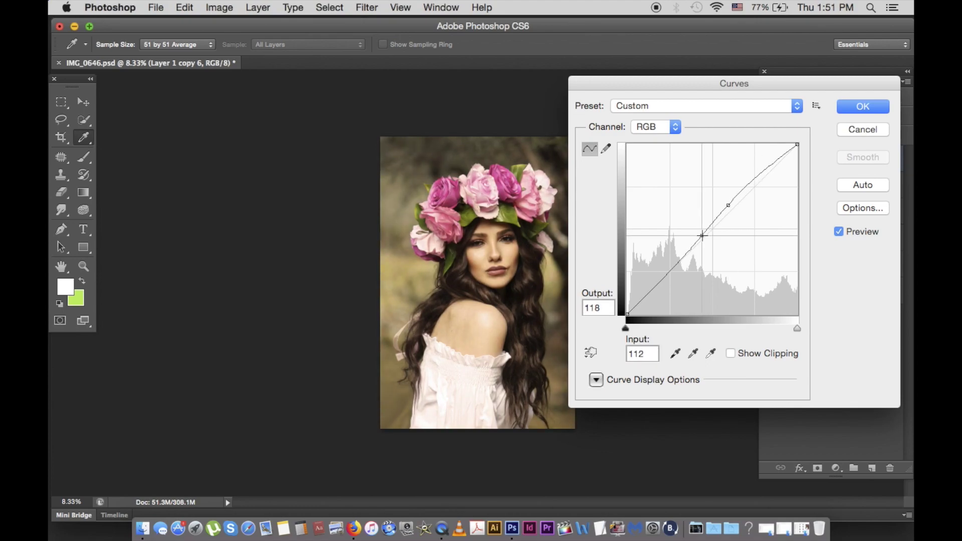
pyautogui.press('Return')
# - On another copy, shift Color Balance midtones +34 toward green
pyautogui.press('b')
pyautogui.hotkey('ctrl', '+')
pyautogui.hotkey('ctrl', 'j')
pyautogui.hotkey('ctrl', 'b')
pyautogui.moveTo(726, 183); pyautogui.dragTo(749, 185)
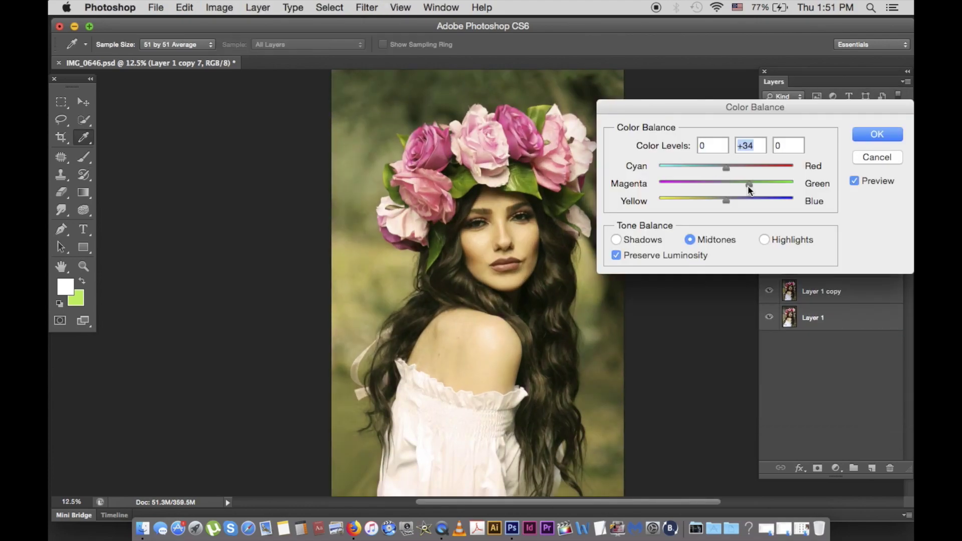
pyautogui.click(871, 133)
# - Mask the green layer in black and paint the tint into the left background
pyautogui.click(817, 468)
pyautogui.hotkey('ctrl', 'i')
pyautogui.hotkey('ctrl', '+')
pyautogui.rightClick(526, 190)
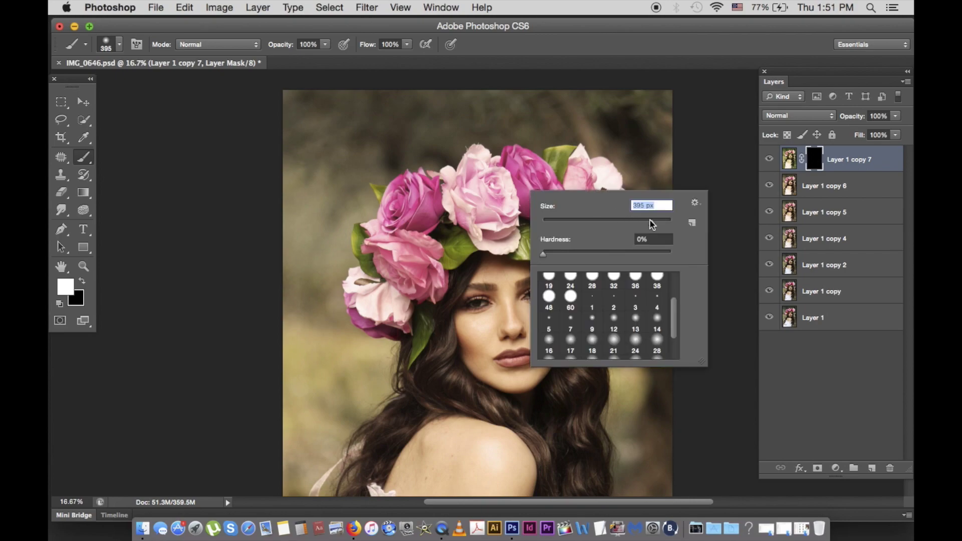
pyautogui.press('Return')
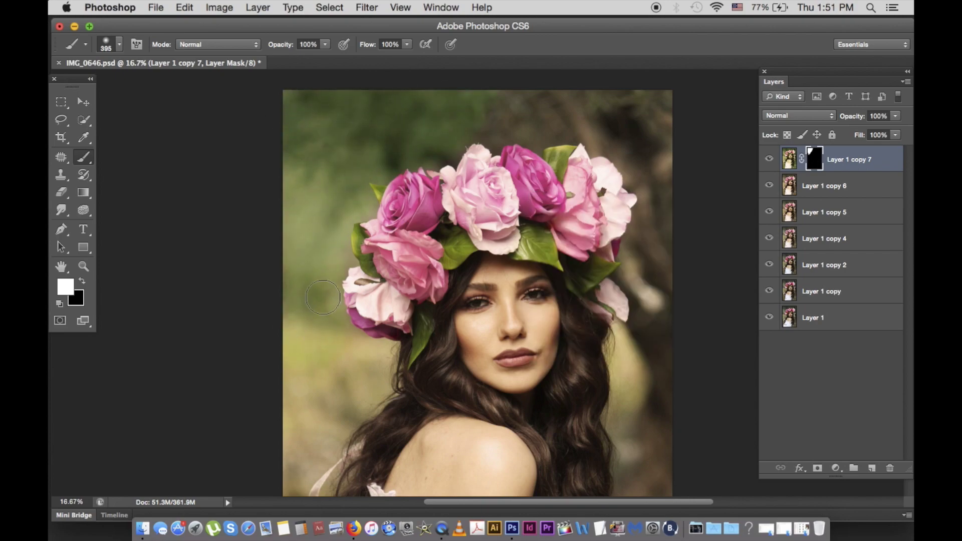
pyautogui.scroll(-5, 323, 297)
pyautogui.hscroll(2, 199, 230)
pyautogui.moveTo(234, 416); pyautogui.dragTo(247, 434)
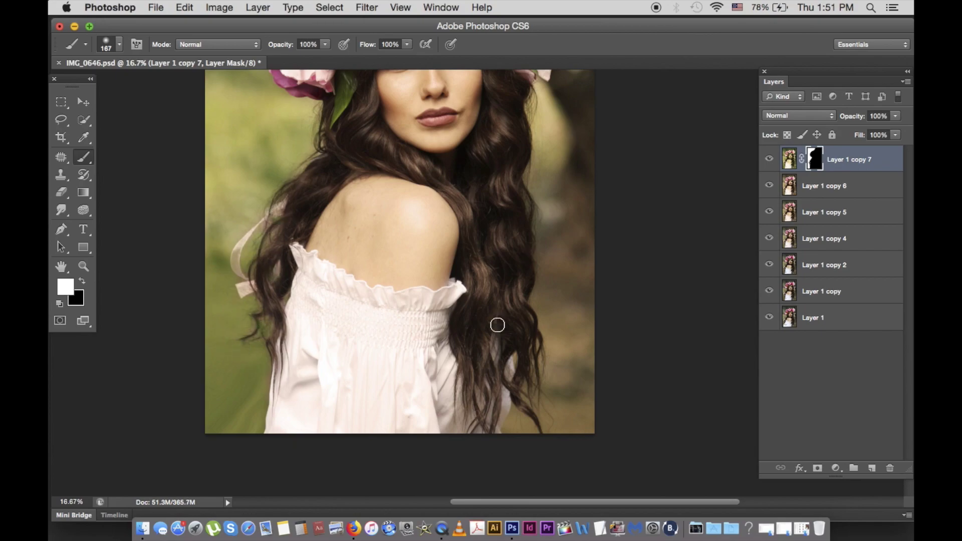
# - Paint the green tint into the remaining background using smaller brush sizes
pyautogui.scroll(1, 554, 351)
pyautogui.hscroll(1, 554, 351)
pyautogui.rightClick(535, 176)
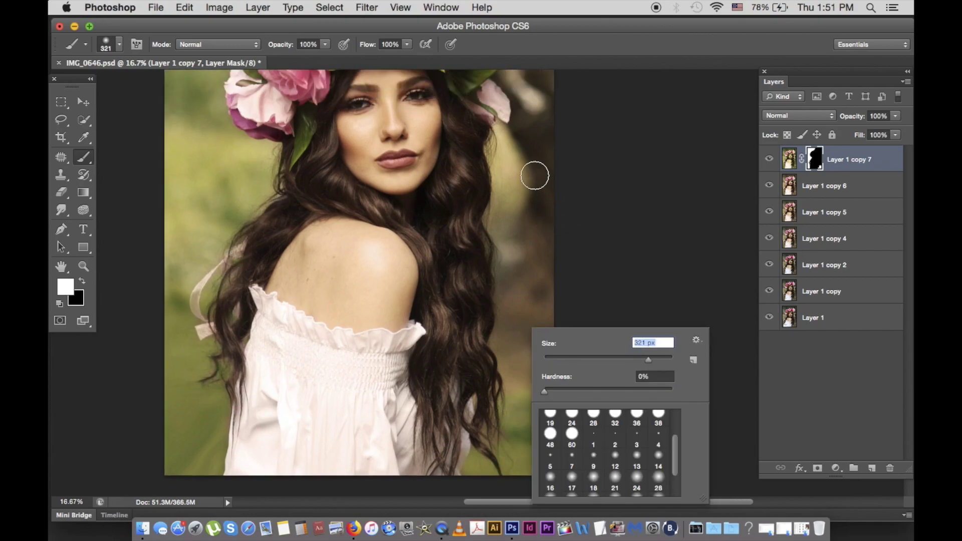
pyautogui.press('Return')
pyautogui.scroll(4, 529, 307)
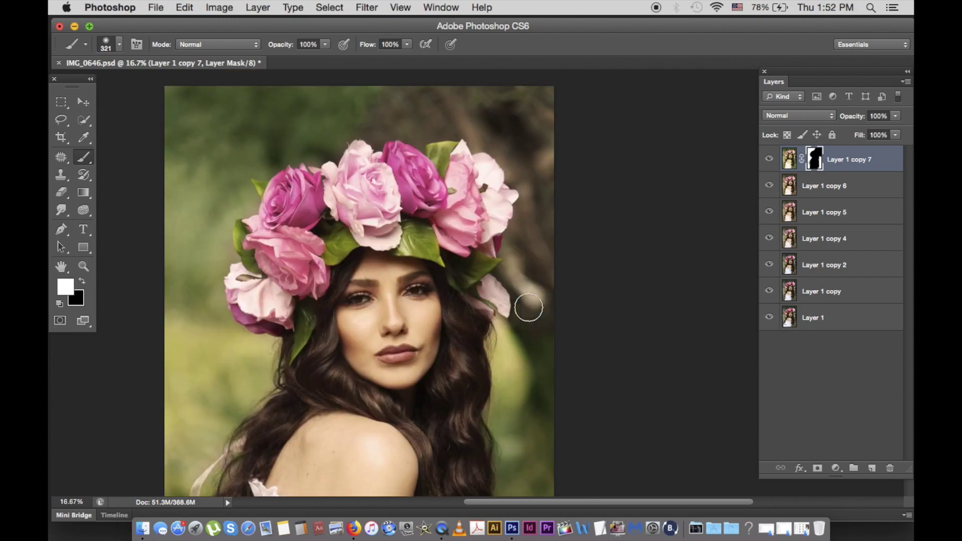
pyautogui.rightClick(395, 87)
pyautogui.press('Return')
pyautogui.press('super+minus')
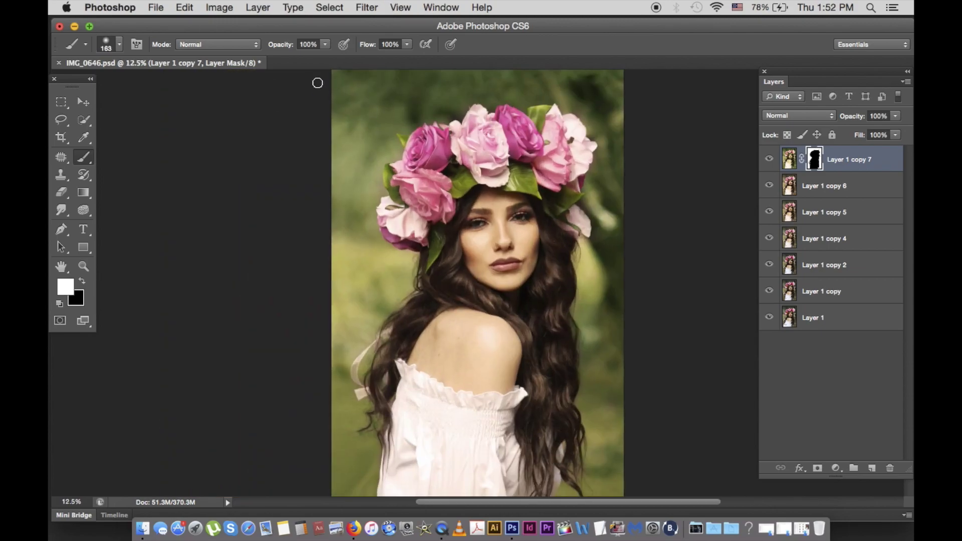
pyautogui.rightClick(702, 321)
# - Stamp all visible layers into a new layer and lift its blacks with Levels
pyautogui.press('super+alt+shift+e')
pyautogui.press('super+l')
pyautogui.moveTo(740, 195)
pyautogui.mouseDown()
pyautogui.moveTo(725, 195)
pyautogui.moveTo(748, 196)
pyautogui.mouseUp()
pyautogui.moveTo(653, 258); pyautogui.dragTo(661, 256)
pyautogui.press('Return')
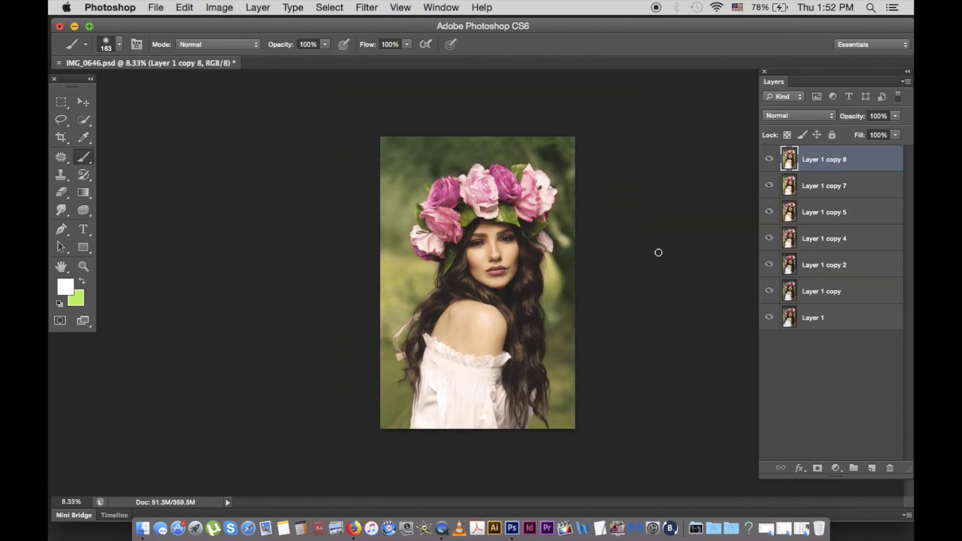
# - Subtly reshape the figure in Liquify with a lower brush density
pyautogui.click(367, 7)
pyautogui.click(375, 23)
pyautogui.moveTo(822, 152); pyautogui.dragTo(758, 153)
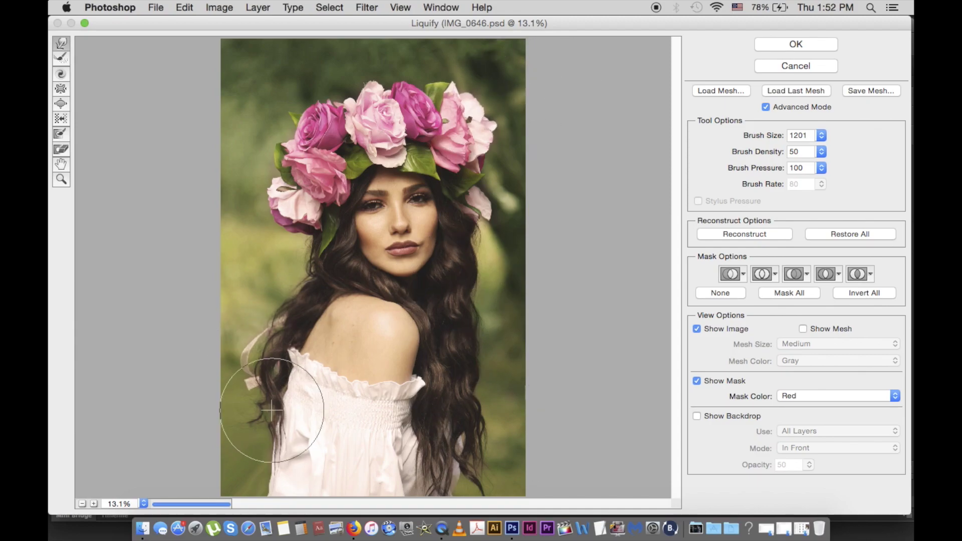
pyautogui.press('Return')
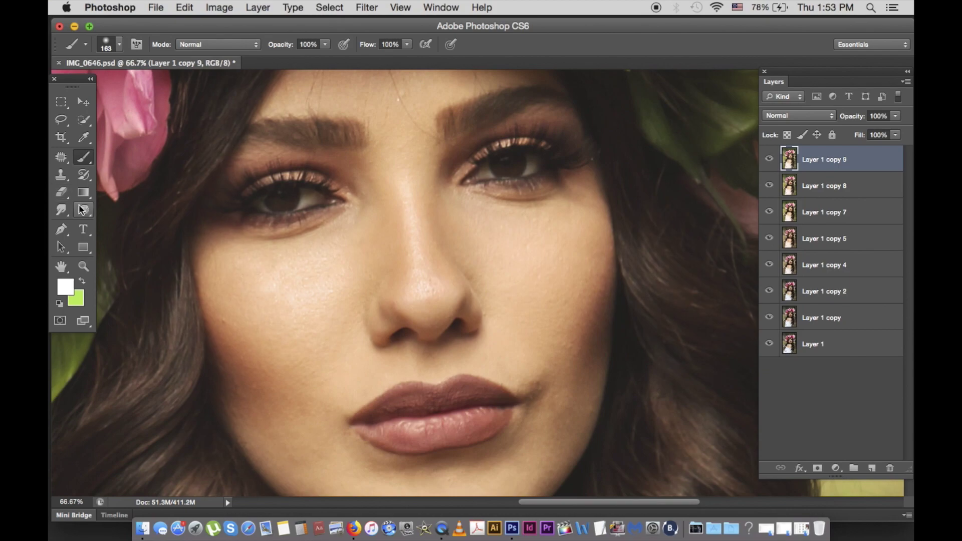
# - Dodge the iris of the left eye to brighten it
pyautogui.click(82, 209)
pyautogui.rightClick(300, 181)
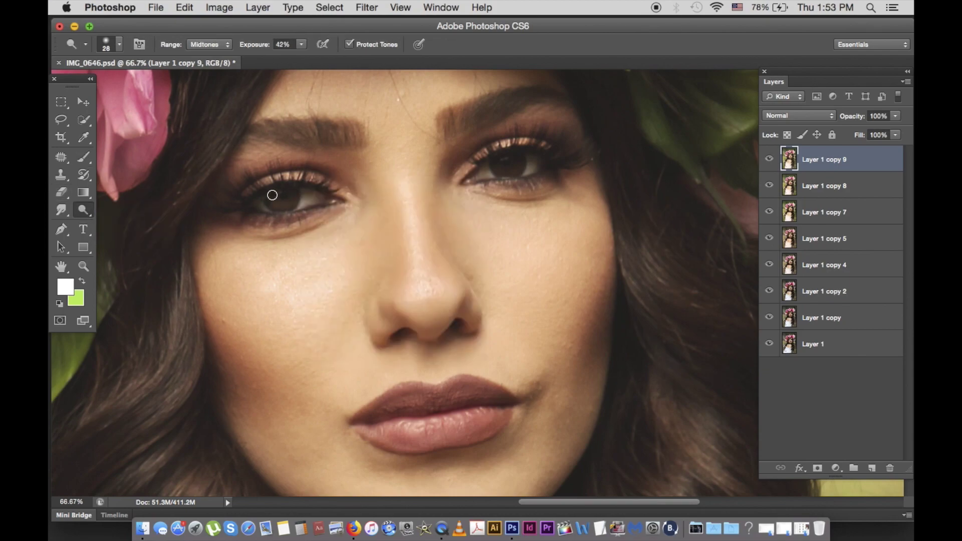
pyautogui.rightClick(307, 183)
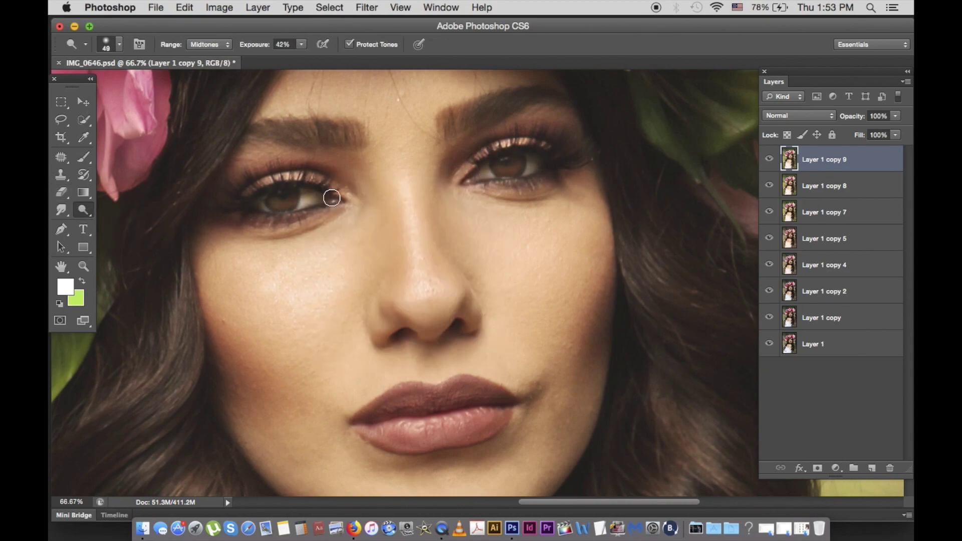
pyautogui.rightClick(507, 268)
pyautogui.moveTo(569, 296); pyautogui.dragTo(573, 295)
pyautogui.press('Return')
# - Sponge-desaturate the colour around the eyes
pyautogui.click(94, 221)
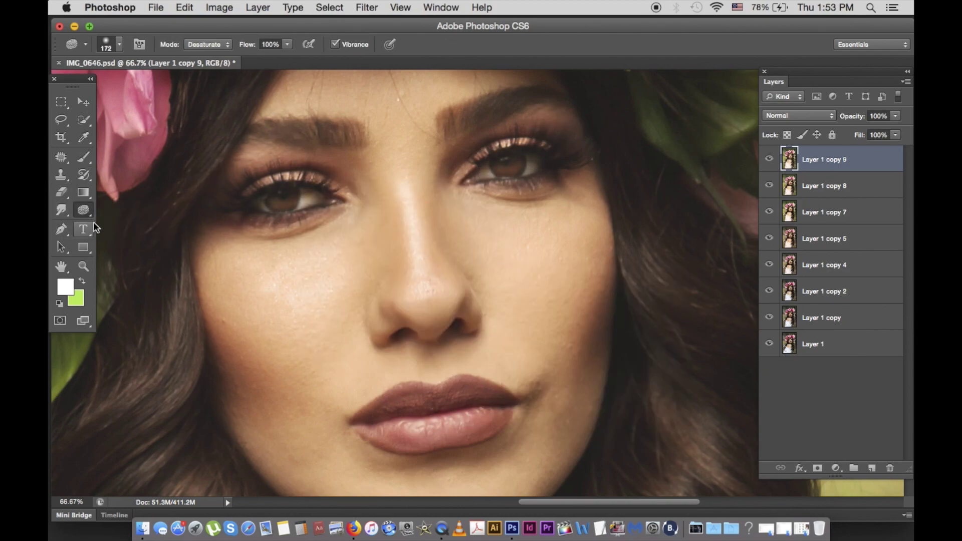
pyautogui.rightClick(310, 176)
pyautogui.rightClick(329, 197)
pyautogui.moveTo(365, 221); pyautogui.dragTo(351, 221)
pyautogui.press('Return')
pyautogui.press(']')
pyautogui.press(']')
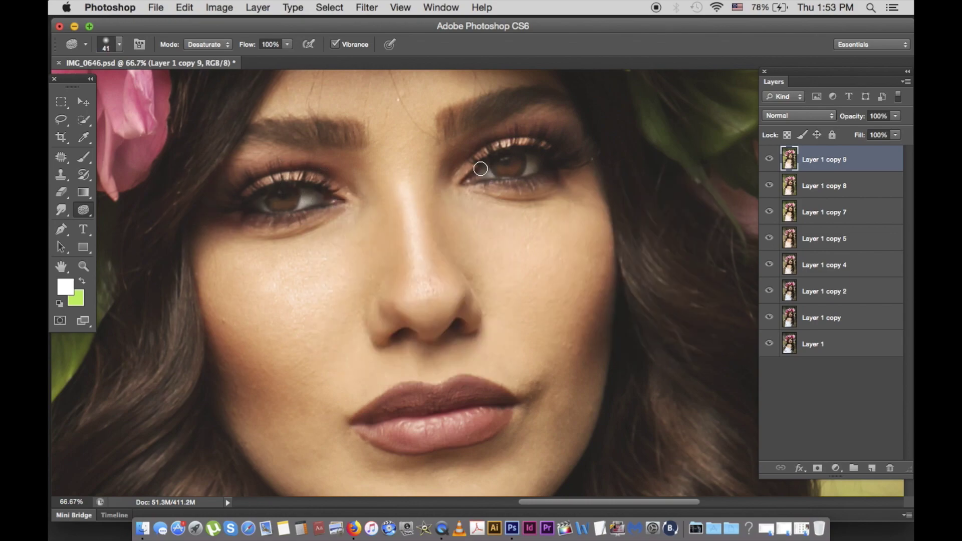
pyautogui.press('super+minus')
pyautogui.press('super+minus')
# - Burn the shadow areas darker with lowered strength
pyautogui.press('super+minus')
pyautogui.rightClick(83, 210)
pyautogui.click(120, 222)
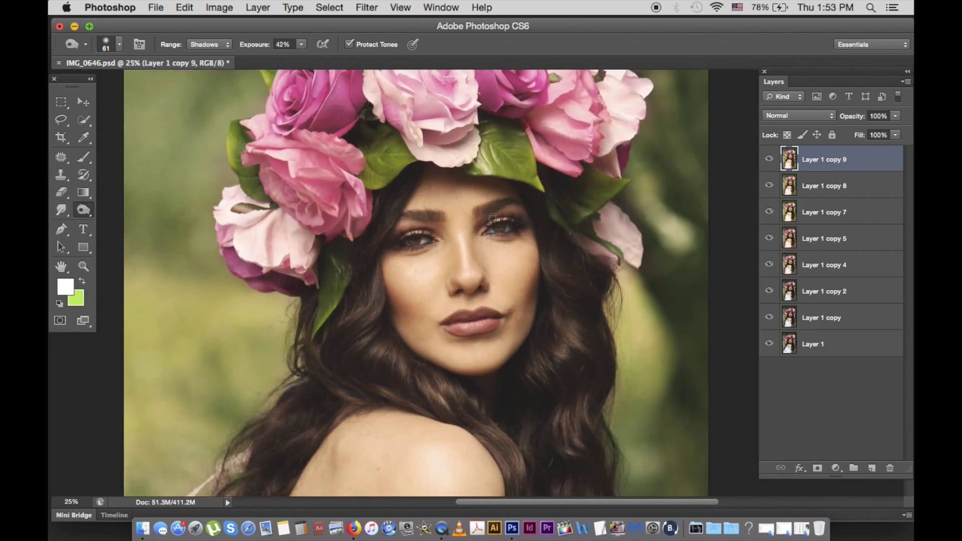
pyautogui.rightClick(493, 218)
pyautogui.moveTo(551, 235); pyautogui.dragTo(581, 236)
pyautogui.press('Return')
pyautogui.press('1')
pyautogui.press('6')
pyautogui.press('super+minus')
pyautogui.press('super+minus')
pyautogui.press('super+minus')
# - Switch back to the Sponge with a 384 px brush to desaturate the white dress
pyautogui.press('super+plus')
pyautogui.press('super+plus')
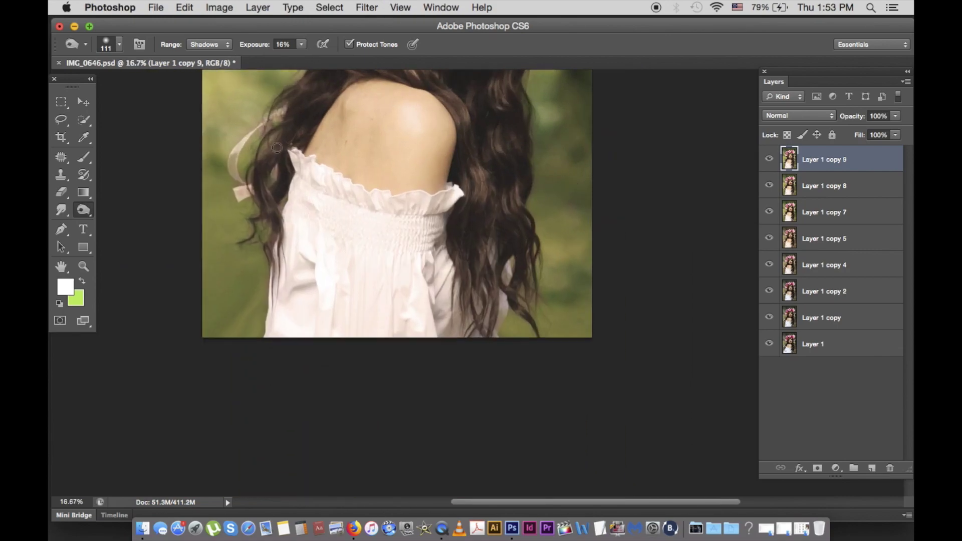
pyautogui.rightClick(83, 210)
pyautogui.click(120, 234)
pyautogui.rightClick(419, 276)
pyautogui.write('384')
pyautogui.press('Return')
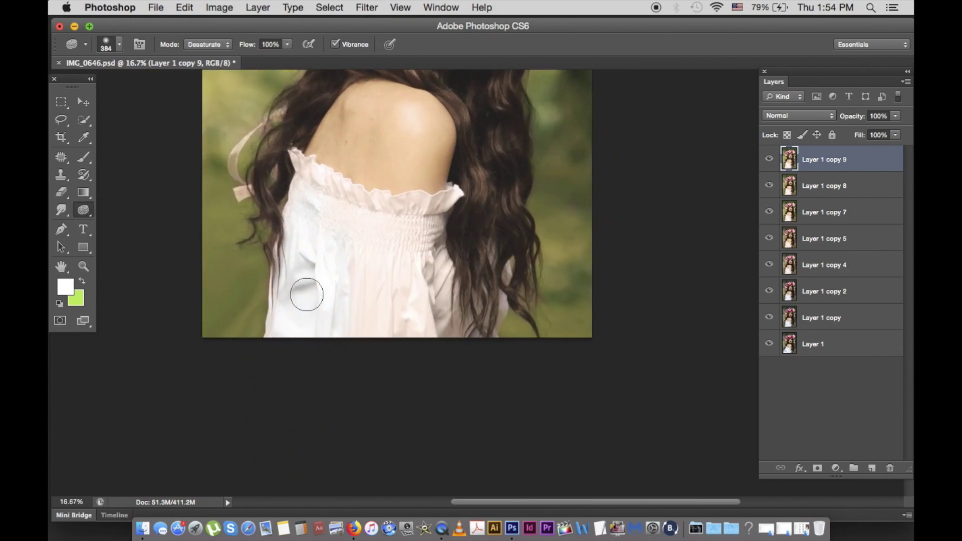
# - Continue desaturating the dress with a smaller 127 px brush
pyautogui.rightClick(491, 257)
pyautogui.write('127')
pyautogui.press('Return')
pyautogui.press('super+plus')
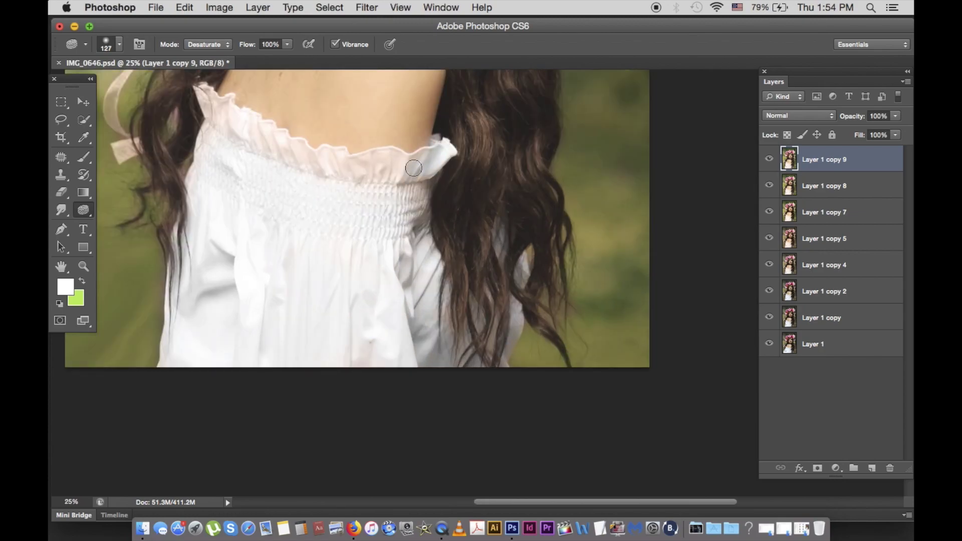
pyautogui.scroll(3, 317, 162)
pyautogui.hscroll(-3, 301, 180)
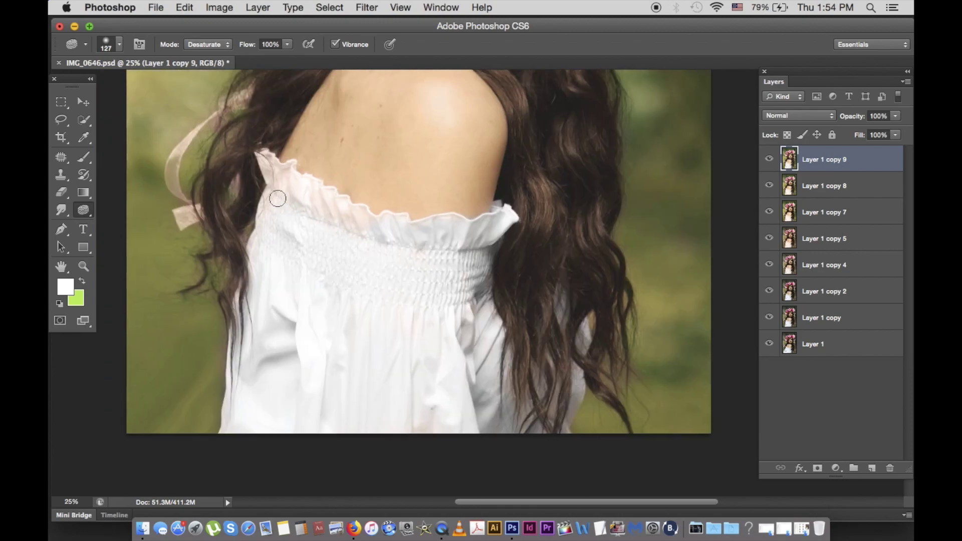
# - Clone Stamp the background around the dress
pyautogui.press('super+minus')
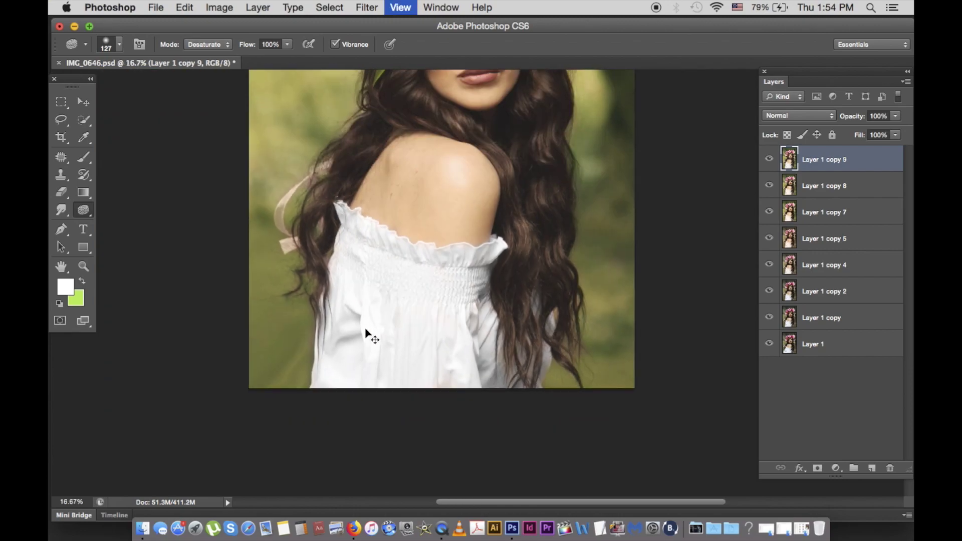
pyautogui.scroll(3, 365, 334)
pyautogui.press('s')
pyautogui.rightClick(424, 343)
pyautogui.press('Return')
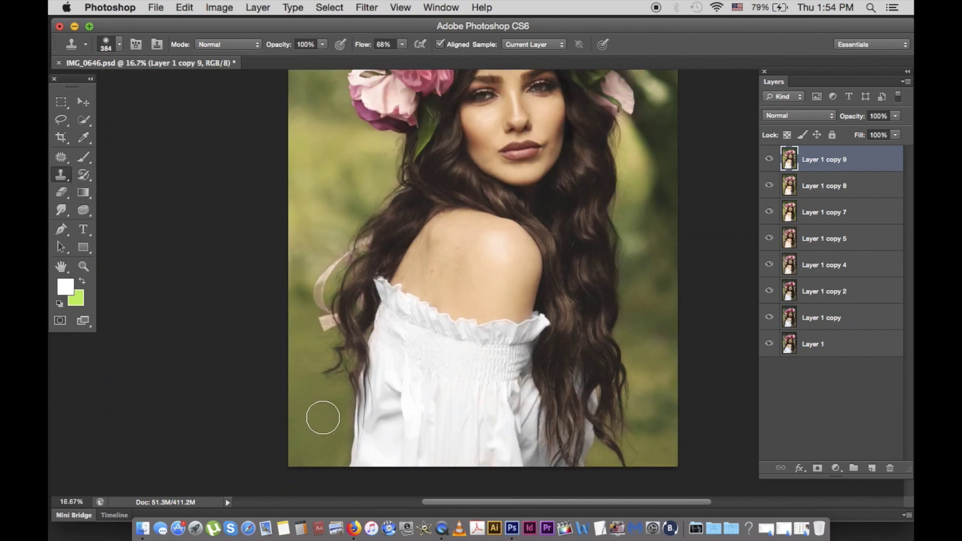
# - Stamp visible into a new layer, set Levels black input to 19, and add an empty layer
pyautogui.press('super+minus')
pyautogui.press('super+plus')
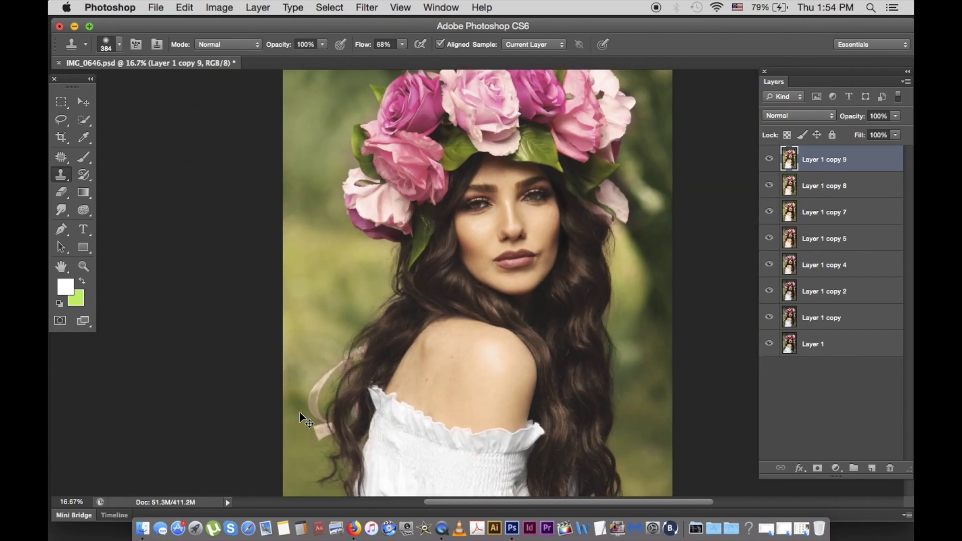
pyautogui.press('super+j')
pyautogui.press('super+l')
pyautogui.moveTo(653, 196); pyautogui.dragTo(666, 196)
pyautogui.press('Return')
pyautogui.press('super+minus')
# - Paint a soft green spot and transform it up to the top-left
pyautogui.press('shift+super+alt+n')
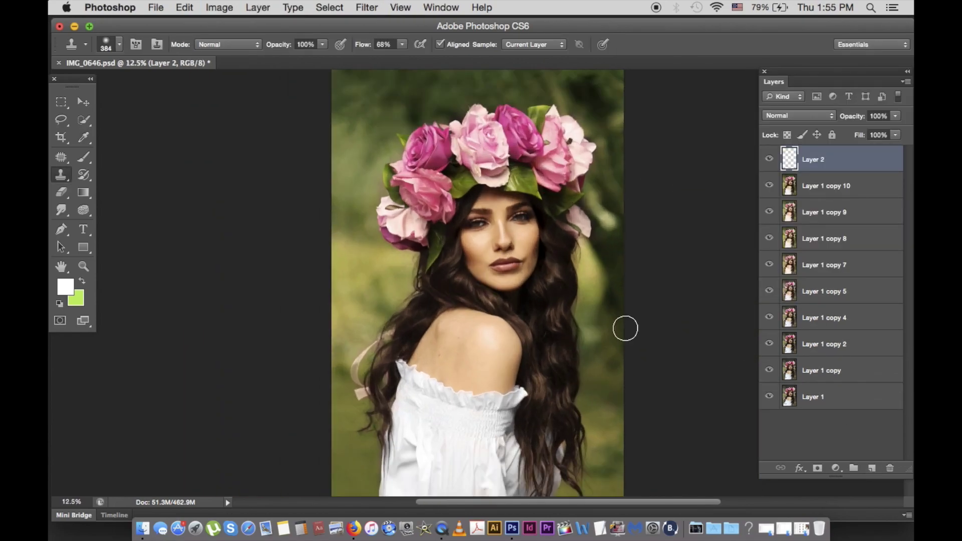
pyautogui.click(84, 157)
pyautogui.press('x')
pyautogui.rightClick(471, 141)
pyautogui.press('Return')
pyautogui.click(414, 280)
pyautogui.press('super+t')
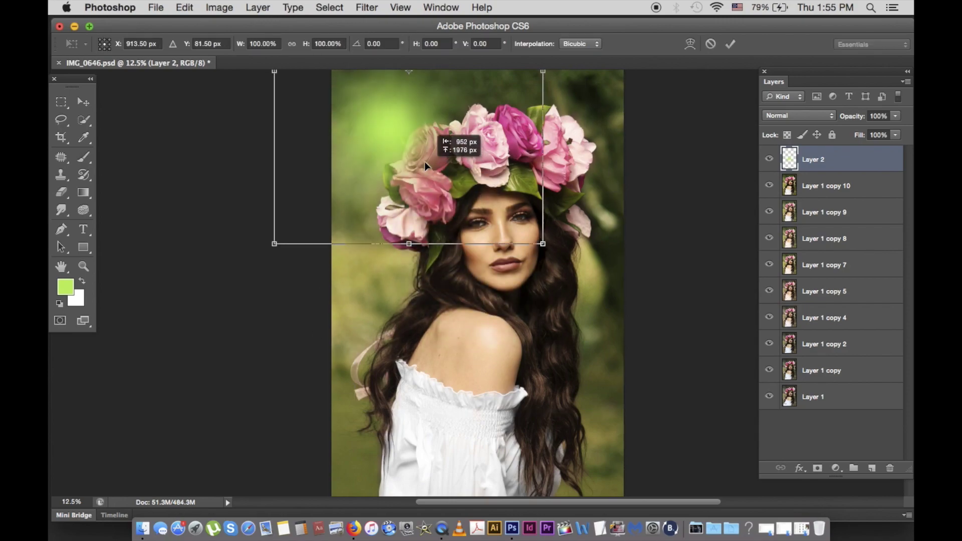
pyautogui.moveTo(414, 279); pyautogui.dragTo(376, 108)
pyautogui.press('Return')
# - Set the glow layer to Color Dodge at 35% fill and paint more green glow on the right and top
pyautogui.click(799, 116)
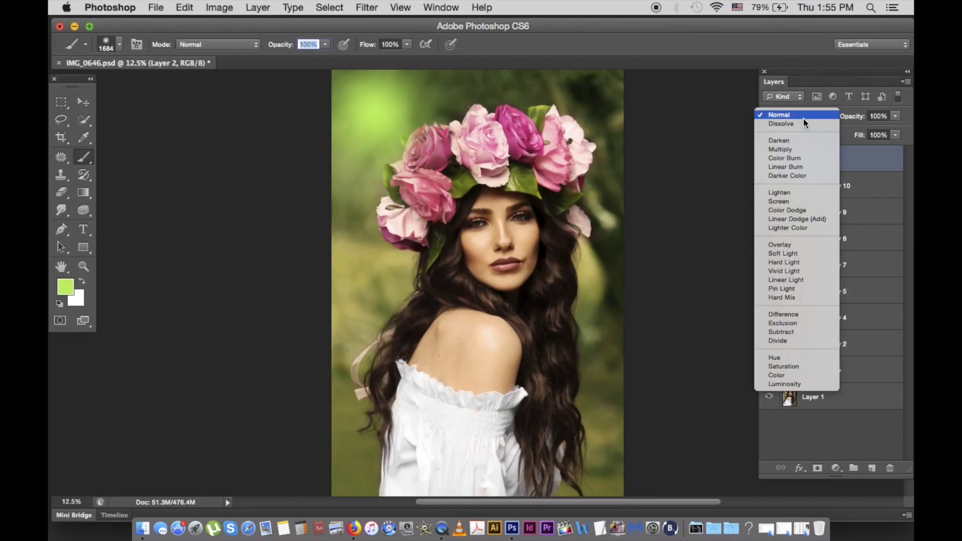
pyautogui.click(788, 203)
pyautogui.moveTo(895, 135)
pyautogui.mouseDown()
pyautogui.moveTo(846, 148)
pyautogui.moveTo(859, 148)
pyautogui.mouseUp()
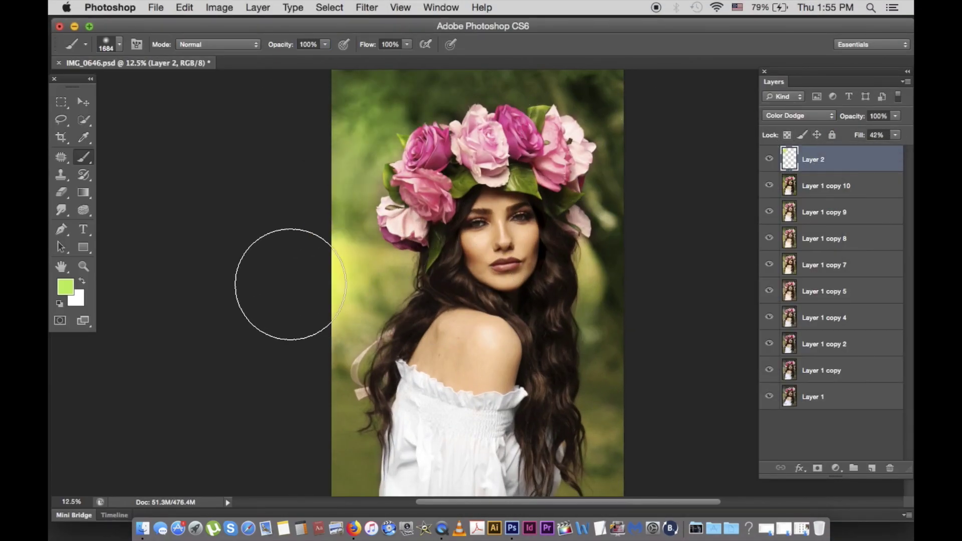
pyautogui.rightClick(522, 197)
pyautogui.press('Return')
pyautogui.moveTo(607, 219); pyautogui.dragTo(594, 315)
pyautogui.moveTo(401, 90); pyautogui.dragTo(579, 84)
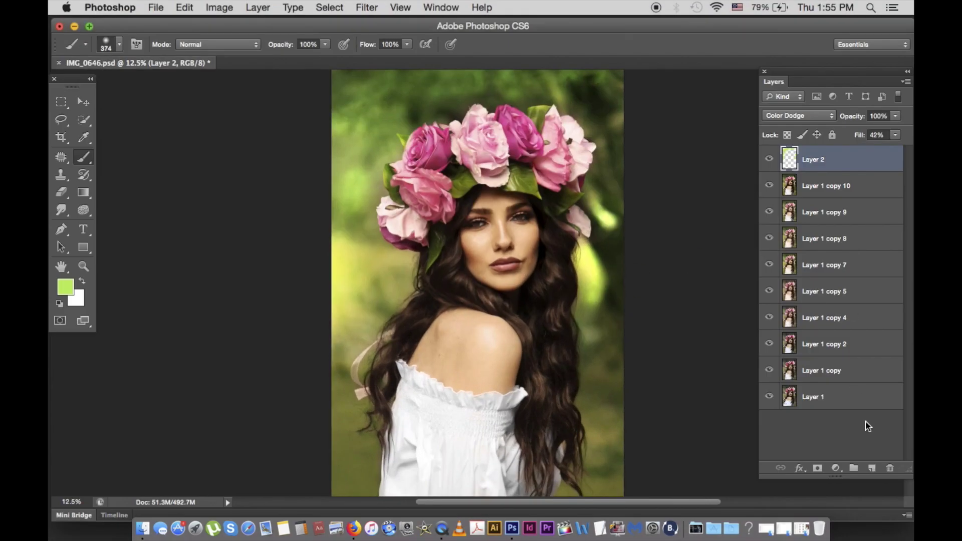
# - Add a second Color Dodge layer with a new colour and paint glow along the right side
pyautogui.click(872, 468)
pyautogui.click(65, 286)
pyautogui.press('Return')
pyautogui.press('b')
pyautogui.click(800, 116)
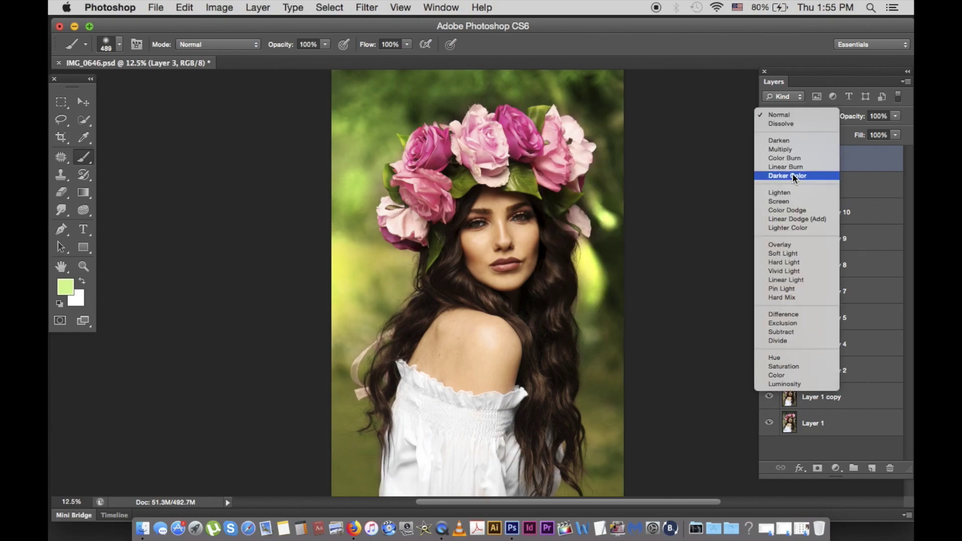
pyautogui.click(797, 174)
pyautogui.moveTo(626, 184); pyautogui.dragTo(601, 236)
# - Lower the second glow layer's fill to 28% and bring up Merge Layers for the top layers
pyautogui.click(895, 135)
pyautogui.moveTo(899, 147); pyautogui.dragTo(849, 148)
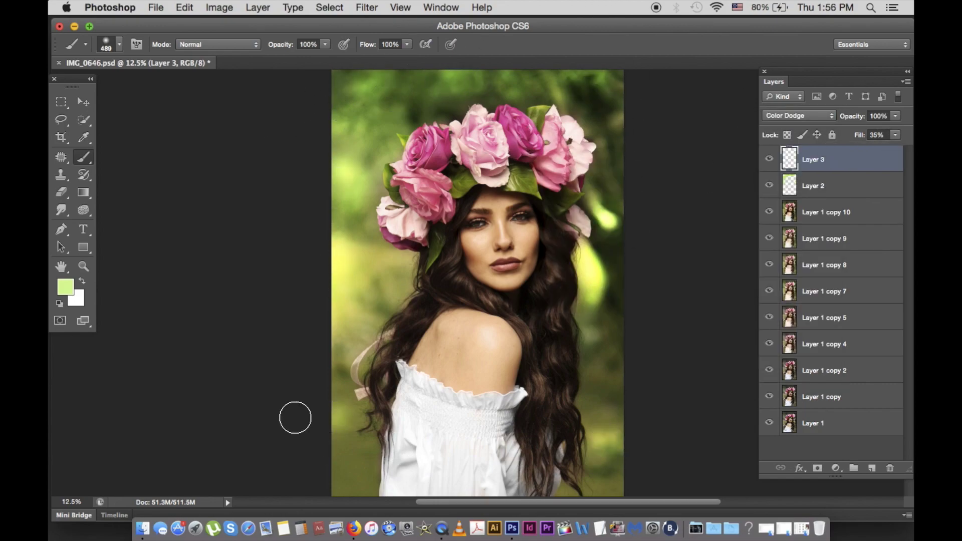
pyautogui.press('super+minus')
pyautogui.rightClick(539, 259)
# - Merge the three top layers and duplicate the merged layer
pyautogui.keyDown('shift'); pyautogui.click(823, 212); pyautogui.keyUp('shift')
pyautogui.rightClick(822, 212)
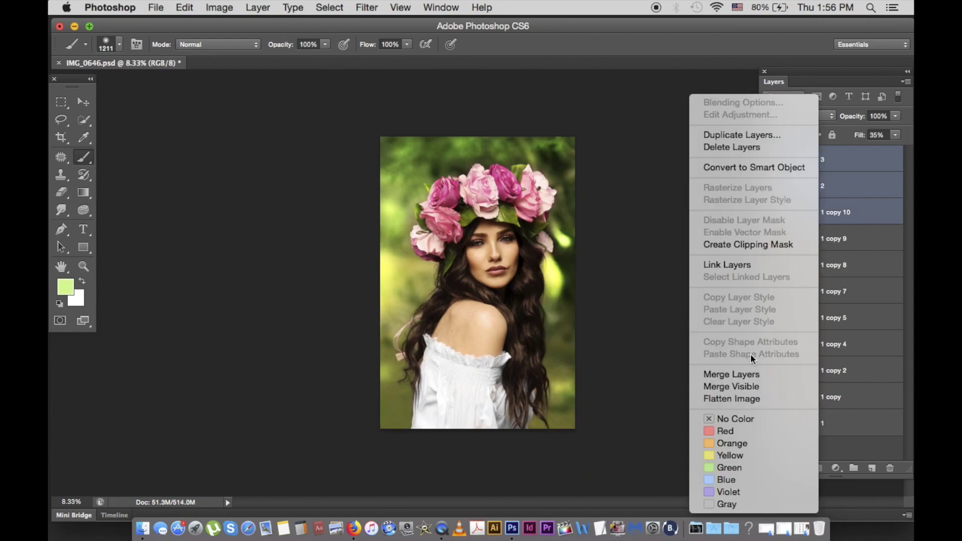
pyautogui.click(710, 376)
pyautogui.press('super+j')
pyautogui.press('super+plus')
# - Lasso the head and crown onto a new layer and darken it with Curves
pyautogui.press('l')
pyautogui.moveTo(398, 264); pyautogui.dragTo(537, 333)
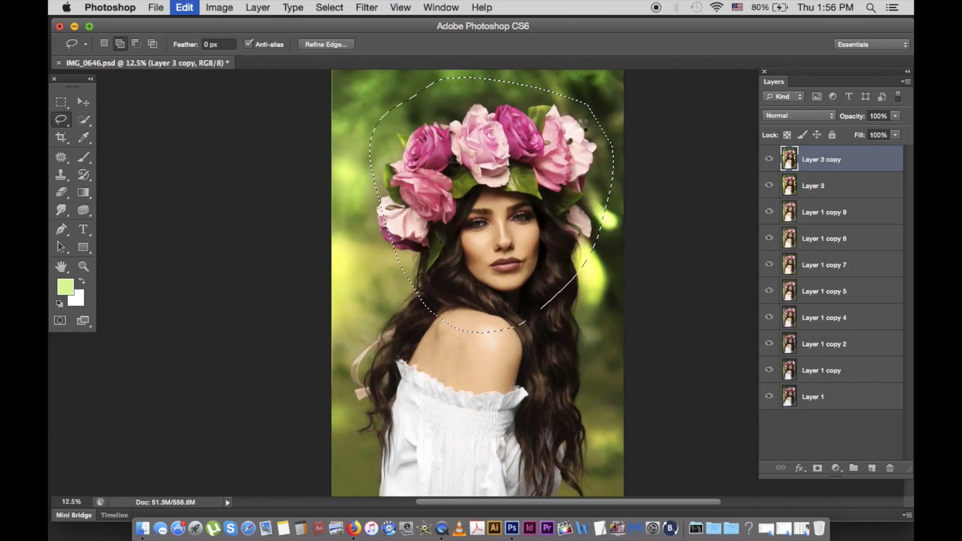
pyautogui.press('super+j')
pyautogui.press('super+m')
pyautogui.moveTo(721, 208); pyautogui.dragTo(705, 221)
pyautogui.press('Return')
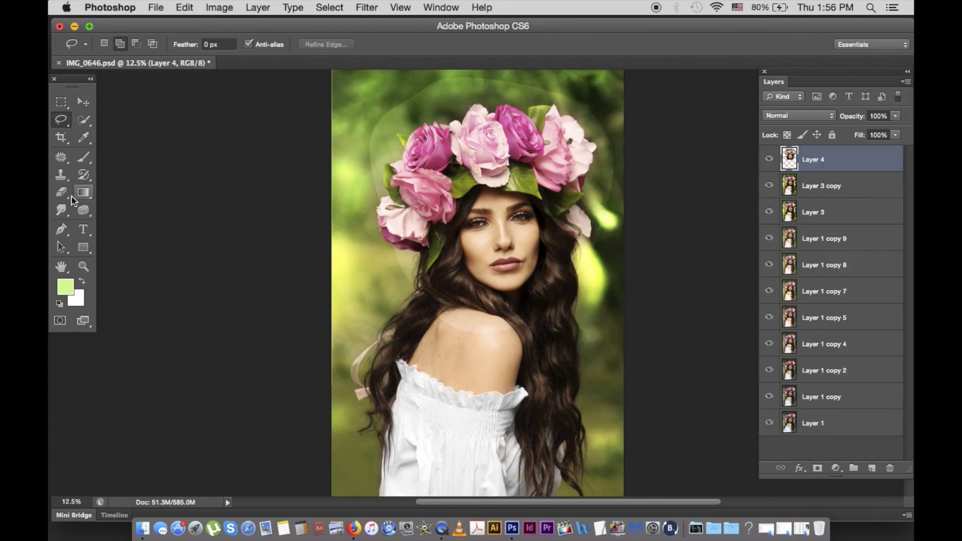
# - Erase the light halo around the head and above the crown with a 500 px eraser
pyautogui.press('e')
pyautogui.rightClick(455, 166)
pyautogui.write('500')
pyautogui.press('Return')
pyautogui.moveTo(436, 97)
pyautogui.mouseDown()
pyautogui.moveTo(578, 205)
pyautogui.moveTo(461, 299)
pyautogui.mouseUp()
pyautogui.moveTo(425, 262); pyautogui.dragTo(467, 89)
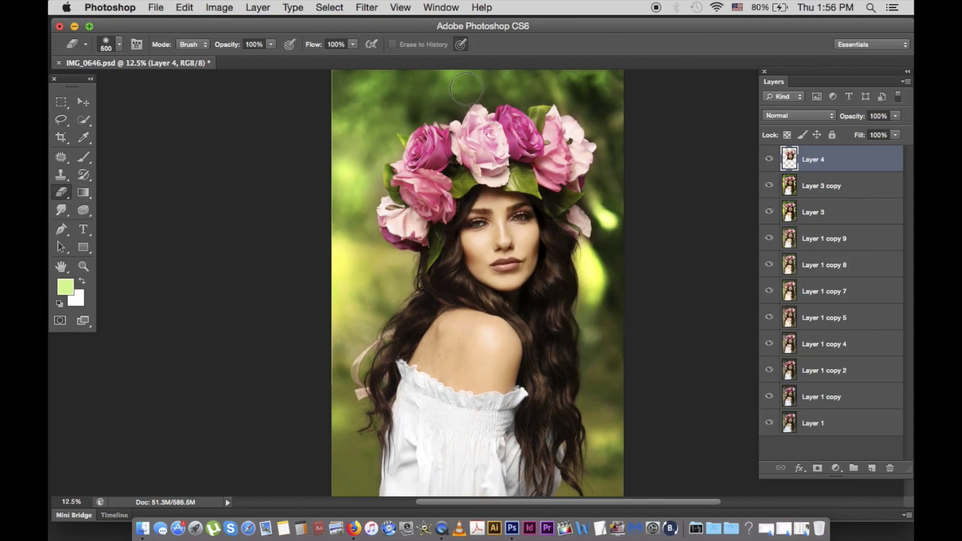
# - Zoom in on the face and resize the eraser to 186 px
pyautogui.press('super+plus')
pyautogui.press('super+plus')
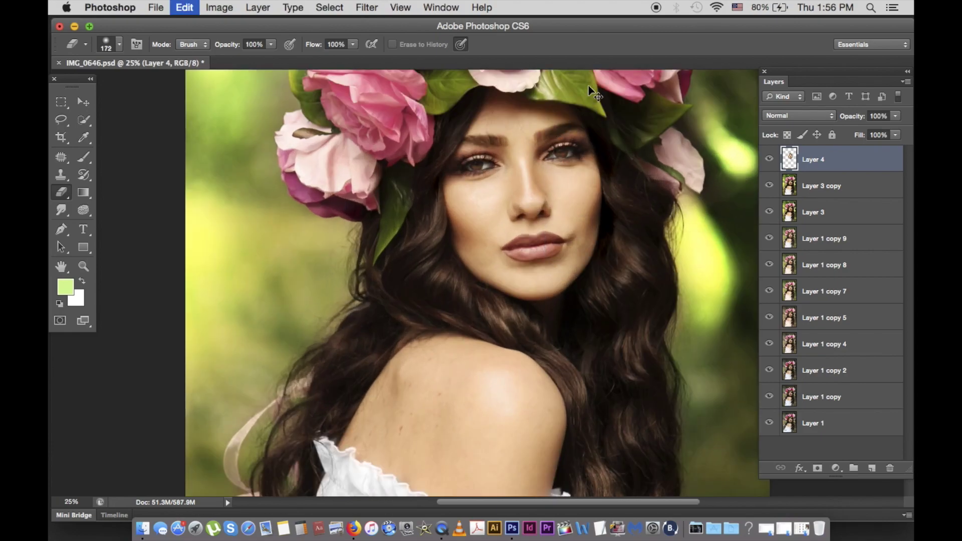
pyautogui.rightClick(652, 159)
pyautogui.press('Return')
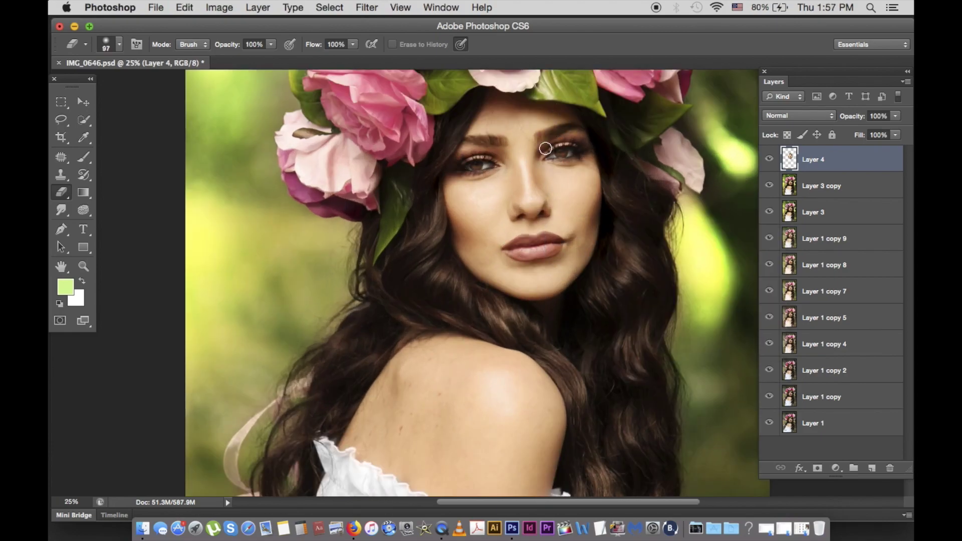
pyautogui.rightClick(437, 245)
pyautogui.write('186')
pyautogui.press('Return')
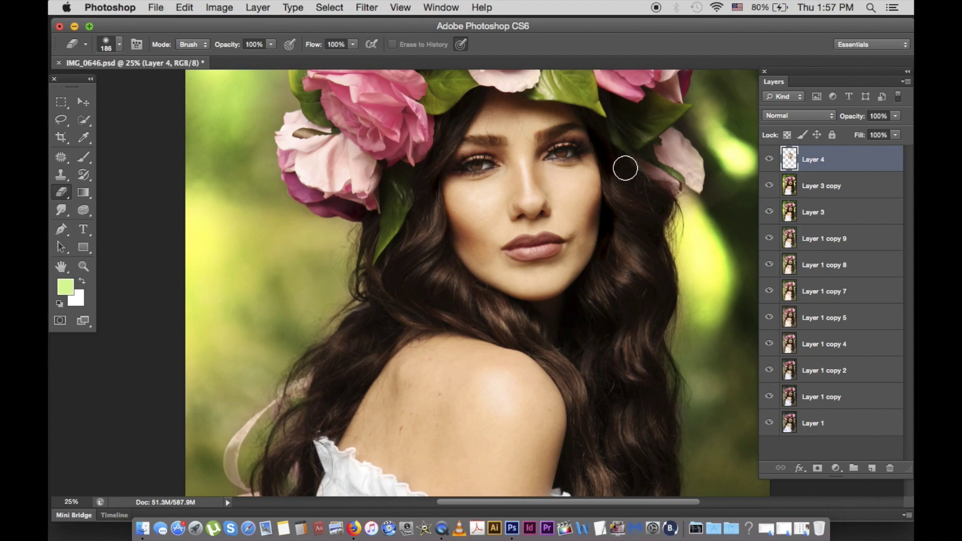
pyautogui.press('super+minus')
pyautogui.press('super+minus')
# - Duplicate the head layer and apply a warming Photo Filter
pyautogui.rightClick(838, 160)
pyautogui.keyDown('alt'); pyautogui.click(742, 386); pyautogui.keyUp('alt')
pyautogui.press('super+j')
pyautogui.click(219, 7)
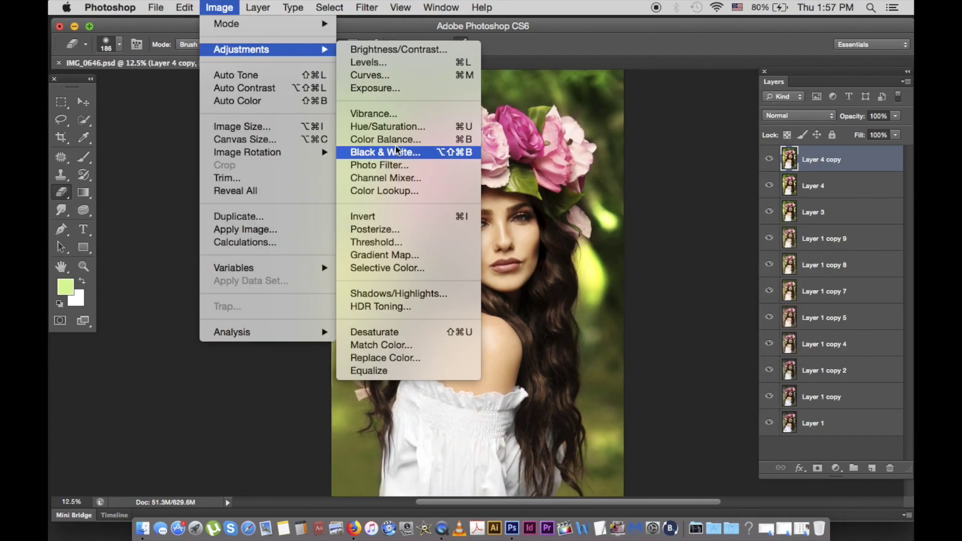
pyautogui.click(379, 165)
pyautogui.click(875, 131)
# - Duplicate the filtered layer and apply a two-point Curves adjustment
pyautogui.press('super+j')
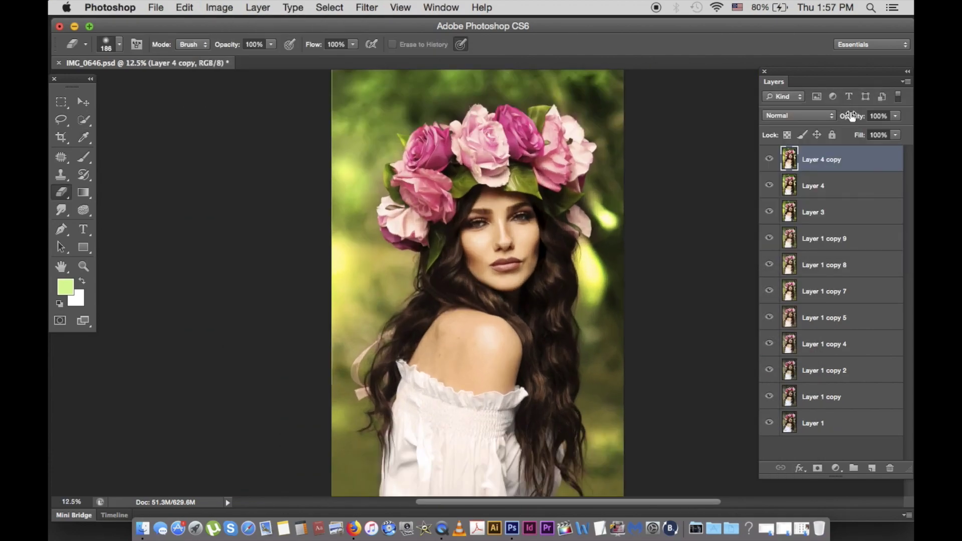
pyautogui.press('super+m')
pyautogui.moveTo(751, 191); pyautogui.dragTo(748, 207)
pyautogui.click(723, 232)
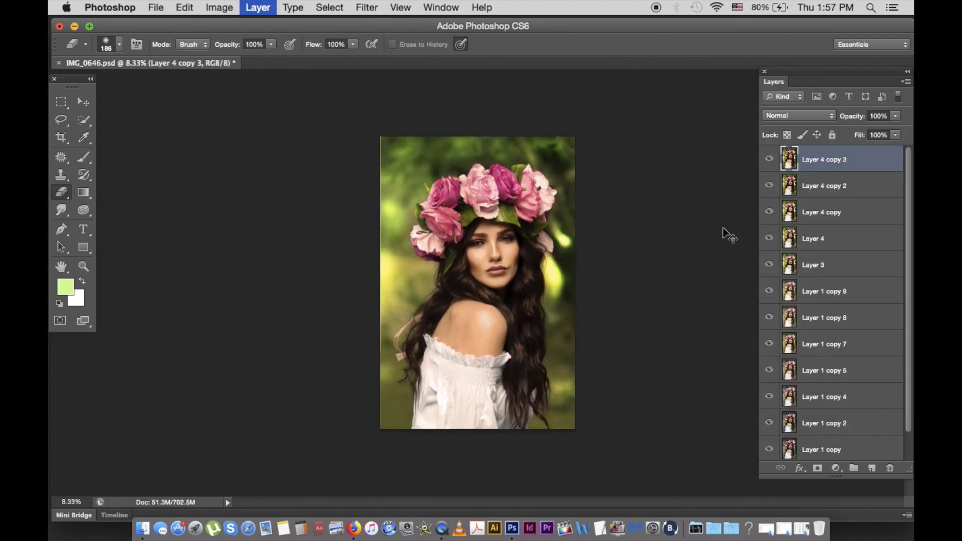
pyautogui.click(219, 7)
# - Apply Selective Color on Magentas: Cyan -82, Magenta -95, Yellow -50
pyautogui.click(396, 326)
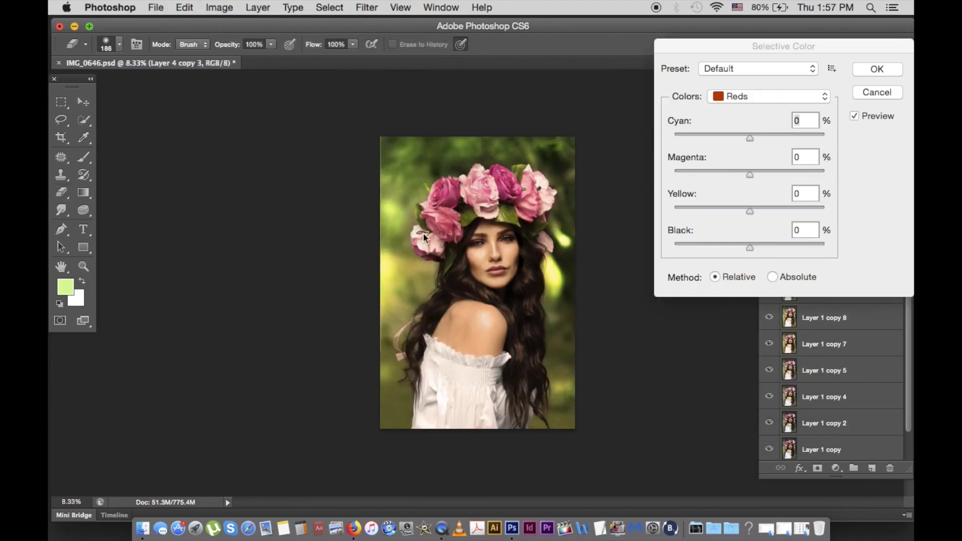
pyautogui.click(772, 96)
pyautogui.click(735, 153)
pyautogui.moveTo(750, 138); pyautogui.dragTo(703, 140)
pyautogui.moveTo(693, 175); pyautogui.dragTo(678, 175)
pyautogui.moveTo(750, 211); pyautogui.dragTo(712, 211)
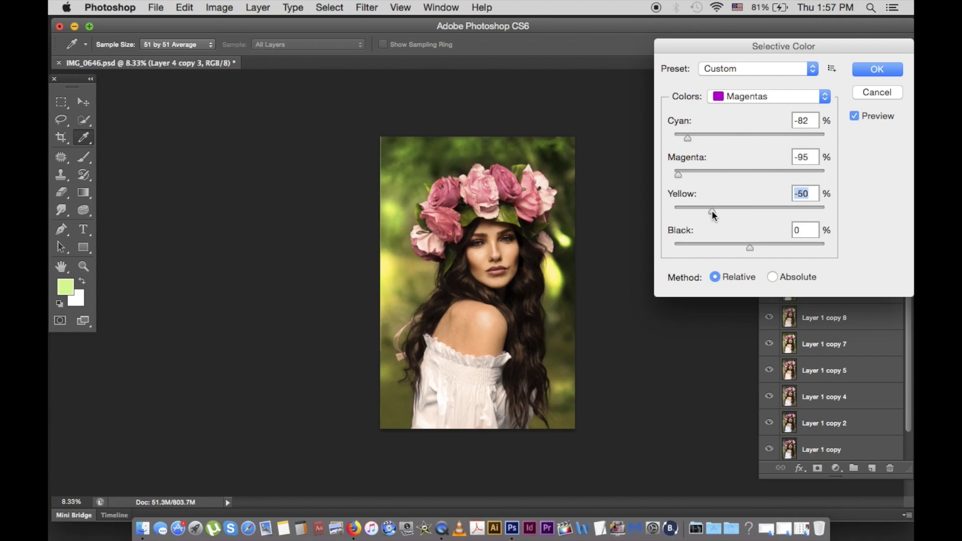
pyautogui.click(862, 68)
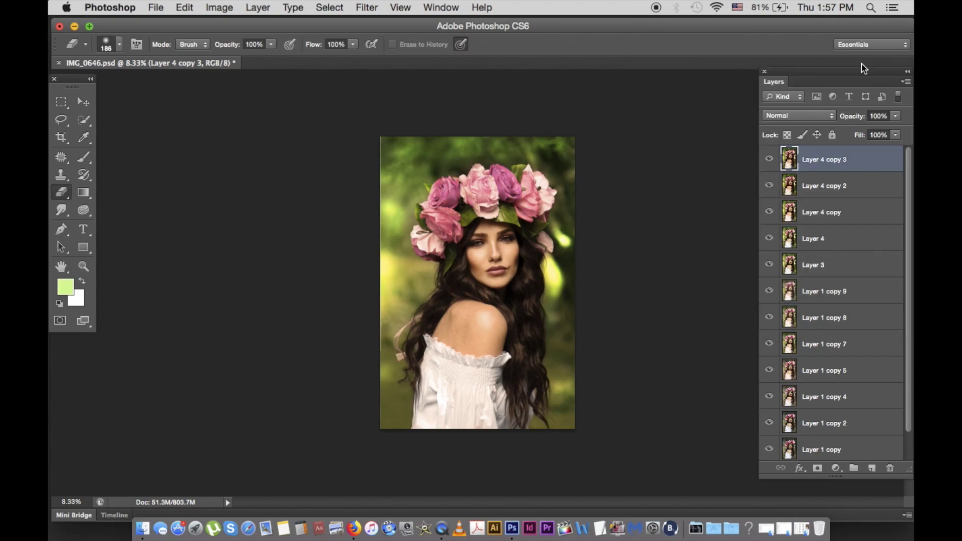
pyautogui.scroll(2, 574, 199)
pyautogui.scroll(3, 178, 185)
# - Dodge the eyes, then enlarge the Dodge brush to 374 px for the crown leaves
pyautogui.press('o')
pyautogui.scroll(1, 300, 181)
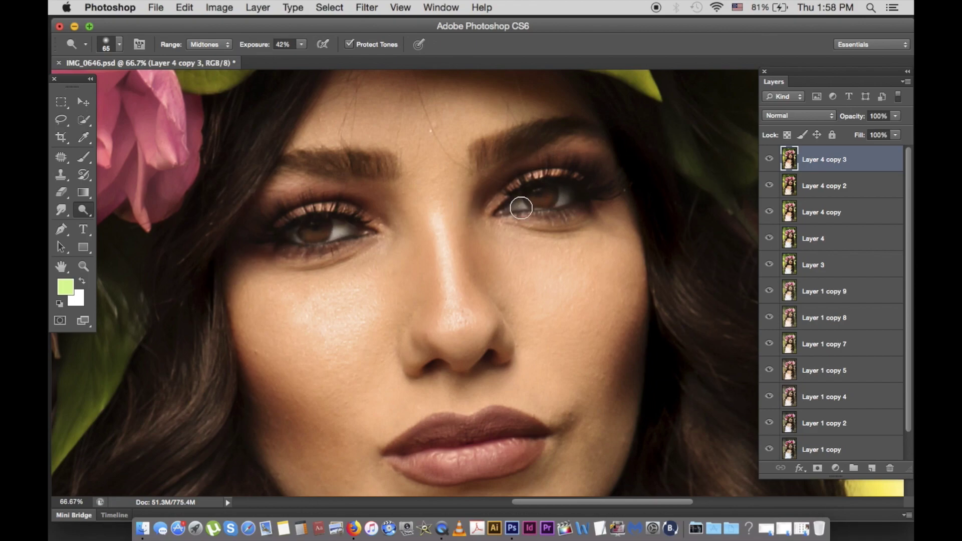
pyautogui.press('super+minus')
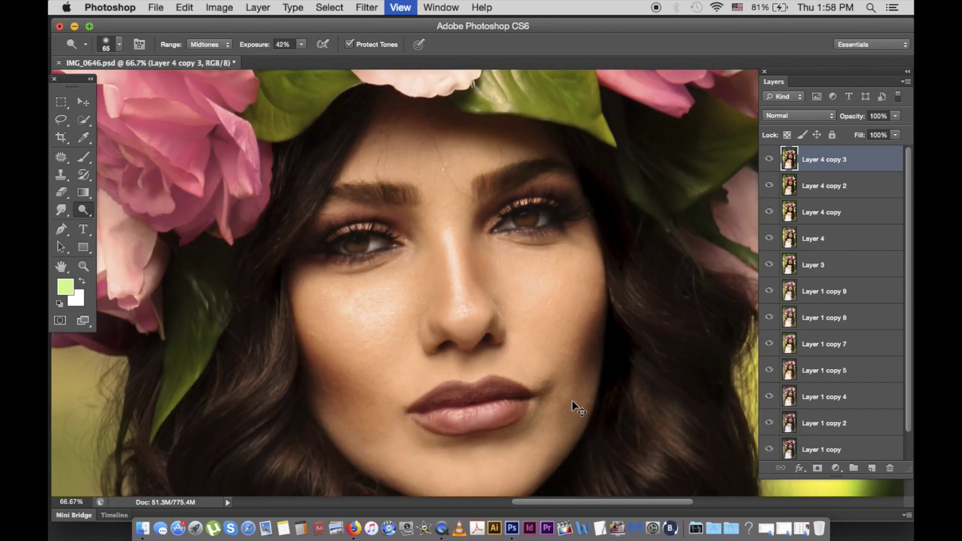
pyautogui.press('super+minus')
pyautogui.press('super+minus')
pyautogui.rightClick(575, 402)
pyautogui.write('374')
pyautogui.press('Return')
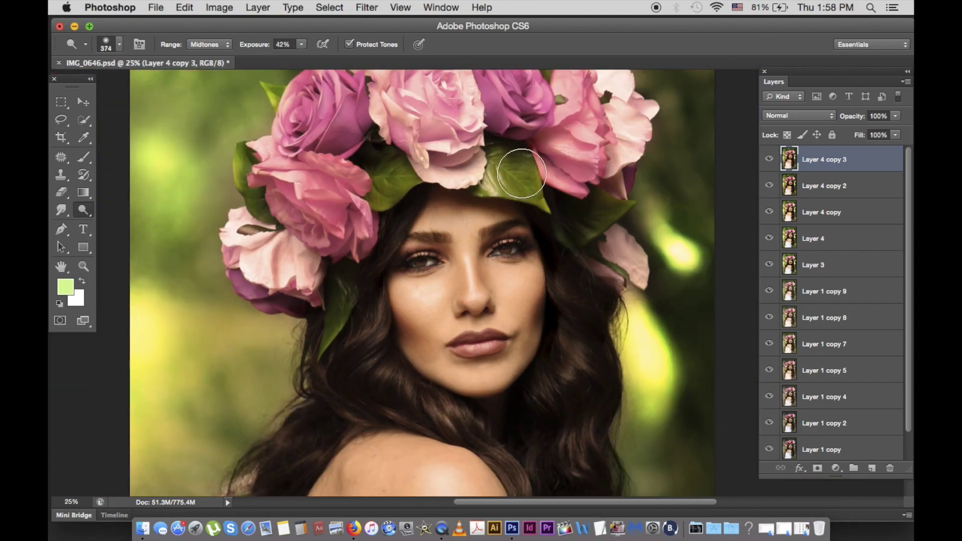
pyautogui.press('super+minus')
pyautogui.scroll(2, 504, 481)
# - Spot-heal small blemishes on the bare shoulder
pyautogui.click(62, 157)
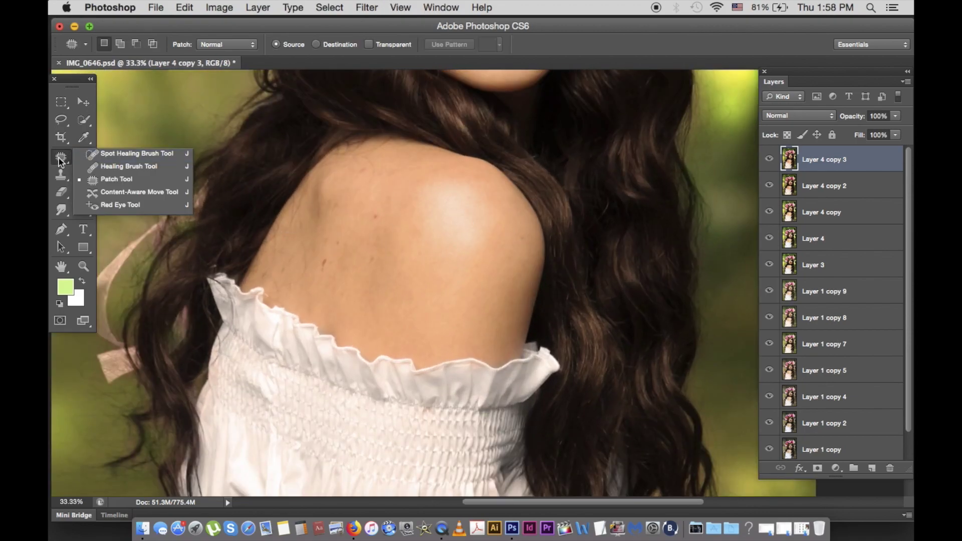
pyautogui.click(125, 153)
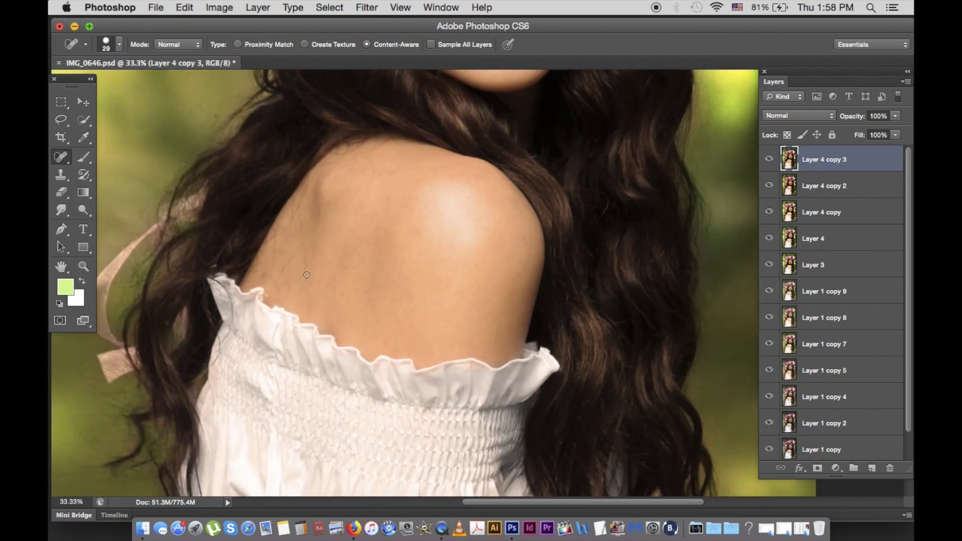
pyautogui.scroll(-3, 307, 275)
# - Dodge the hair strands around the face and shoulder lighter
pyautogui.click(83, 210)
pyautogui.click(127, 206)
pyautogui.scroll(2, 424, 253)
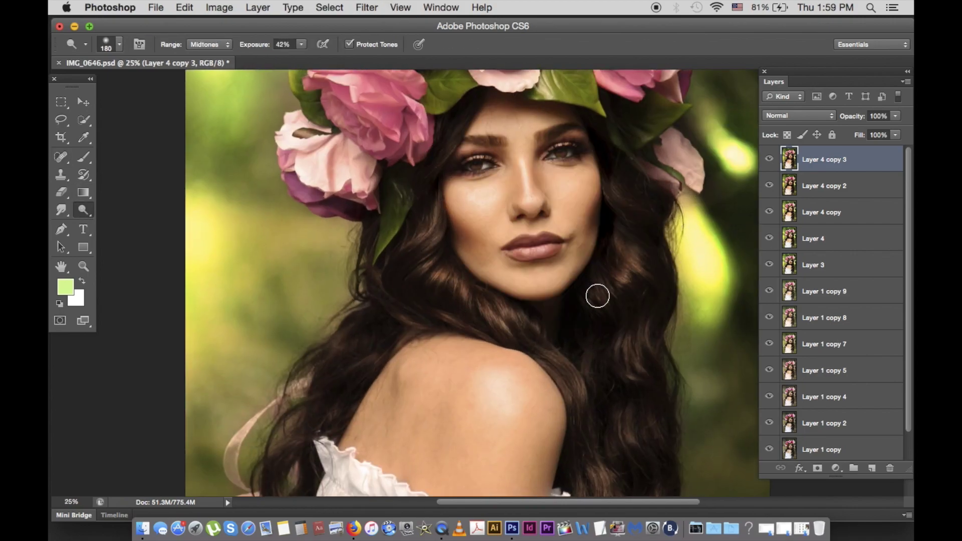
pyautogui.scroll(-3, 655, 275)
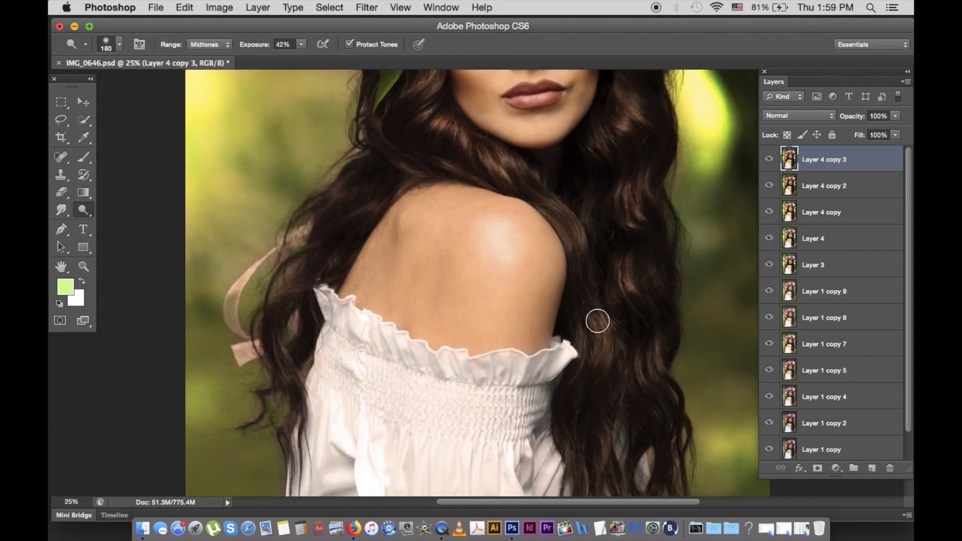
pyautogui.scroll(-3, 606, 321)
pyautogui.hscroll(-3, 502, 391)
pyautogui.scroll(2, 376, 386)
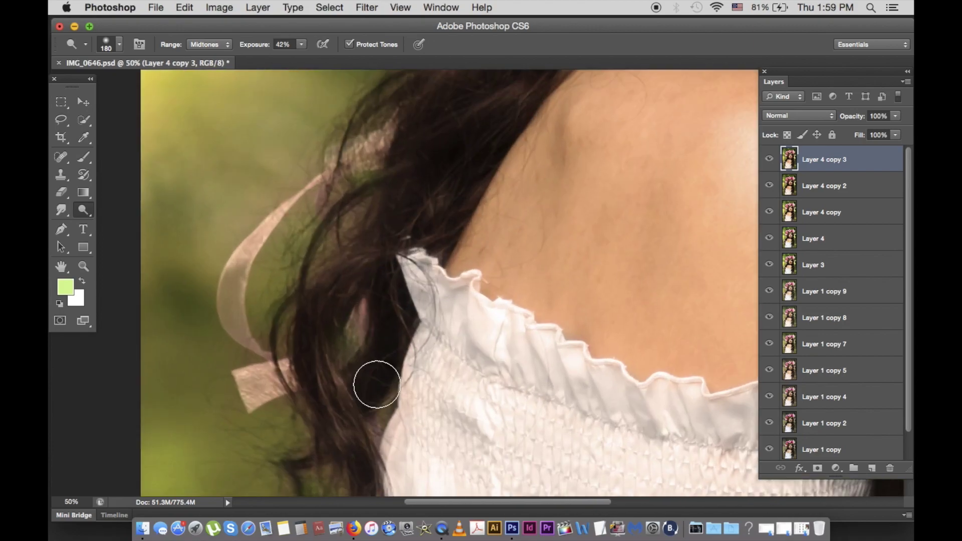
pyautogui.click(61, 175)
# - Shrink the Clone Stamp brush and clone green background over the first hair edge
pyautogui.press('super+minus')
pyautogui.rightClick(363, 198)
pyautogui.moveTo(441, 213); pyautogui.dragTo(417, 213)
pyautogui.press('Return')
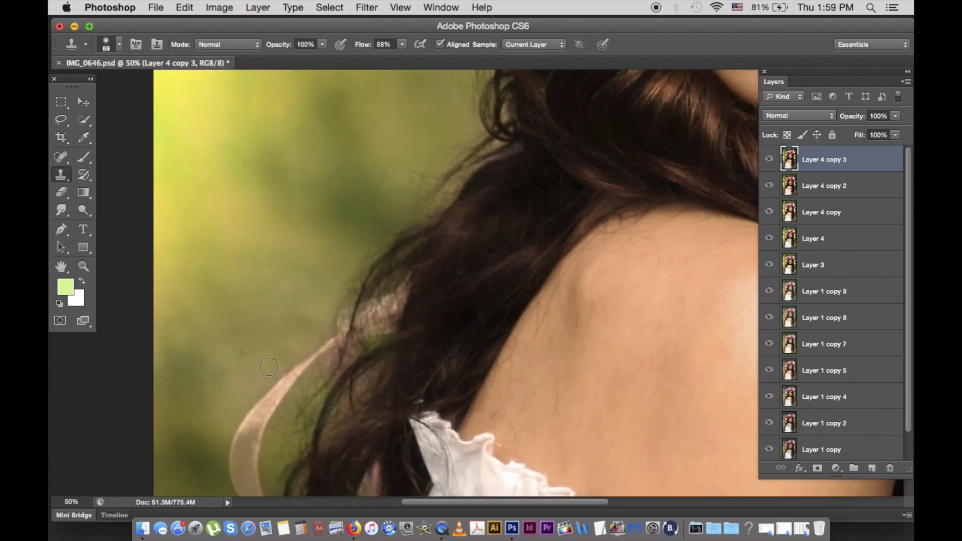
pyautogui.press('super+minus')
pyautogui.press('super+minus')
pyautogui.press('super+equal')
pyautogui.press('super+equal')
pyautogui.press('super+equal')
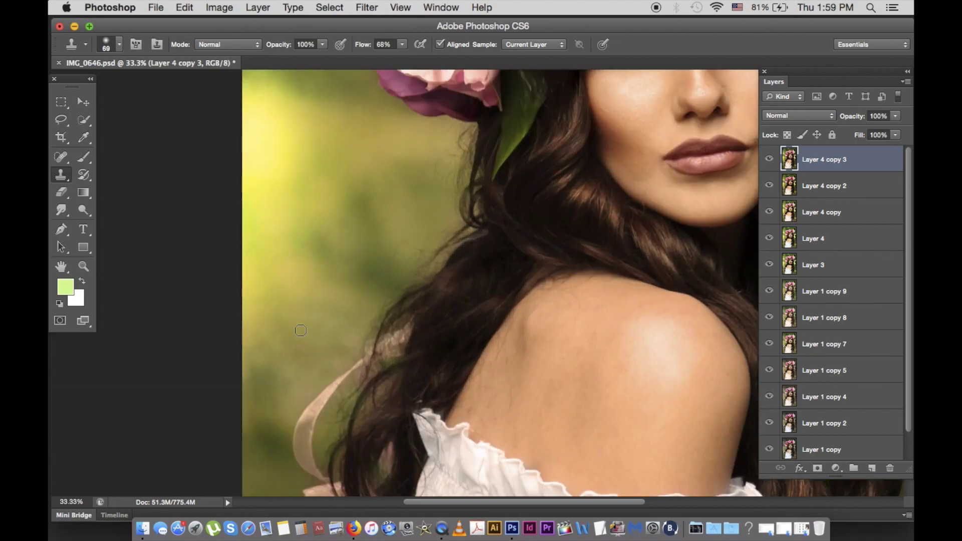
pyautogui.scroll(3, 300, 331)
pyautogui.hscroll(4, 301, 331)
pyautogui.rightClick(365, 261)
pyautogui.press('Return')
pyautogui.moveTo(401, 281)
pyautogui.mouseDown()
pyautogui.moveTo(416, 281)
pyautogui.moveTo(426, 299)
pyautogui.mouseUp()
# - Clone background along the other hair edge and over stray strands, then view the whole portrait
pyautogui.rightClick(346, 245)
pyautogui.press('Return')
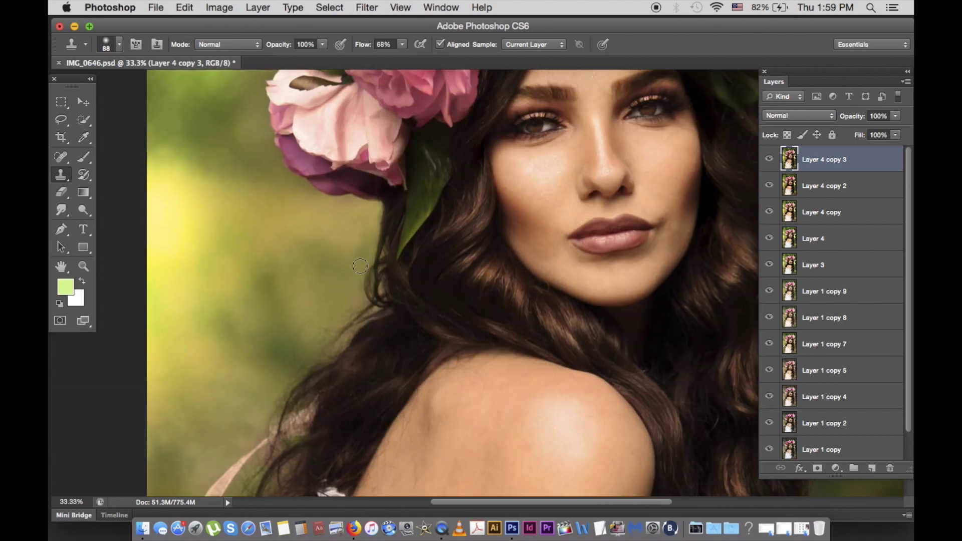
pyautogui.rightClick(318, 291)
pyautogui.moveTo(409, 342); pyautogui.dragTo(426, 341)
pyautogui.press('Return')
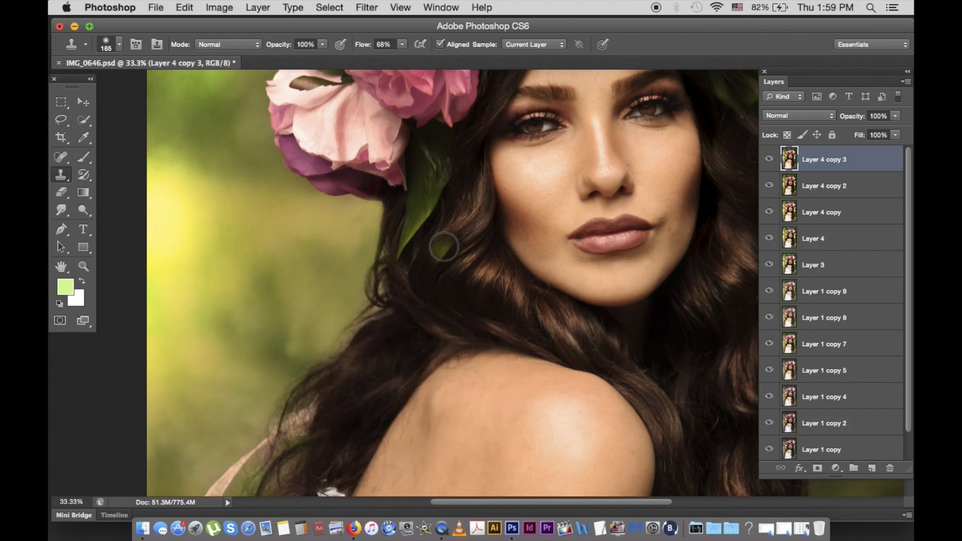
pyautogui.hscroll(8, 467, 204)
pyautogui.scroll(-1, 466, 204)
pyautogui.rightClick(466, 204)
pyautogui.moveTo(558, 222); pyautogui.dragTo(549, 222)
pyautogui.press('Return')
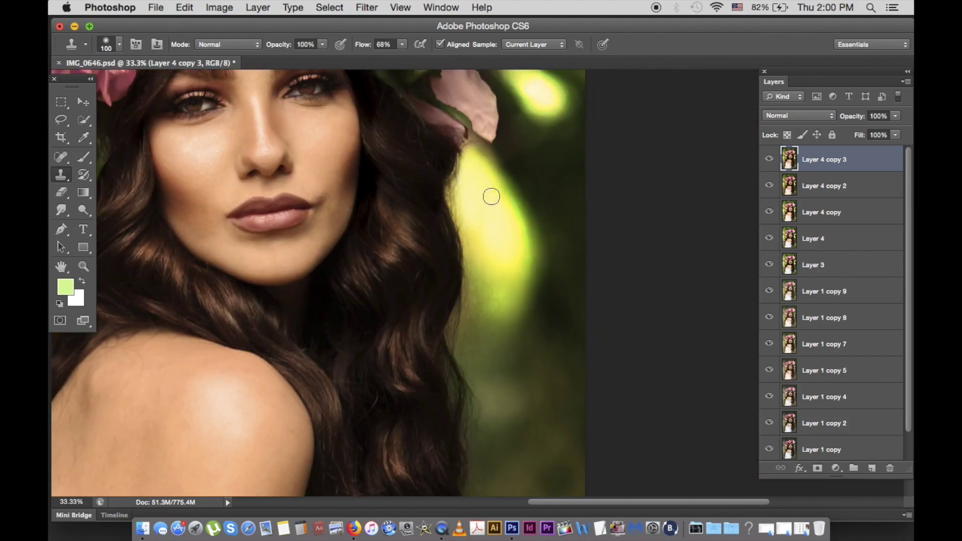
pyautogui.press('super+minus')
pyautogui.press('super+minus')
pyautogui.press('super+minus')
# - Duplicate the top layer and lift its Levels output black to fade the shadows
pyautogui.press('super+minus')
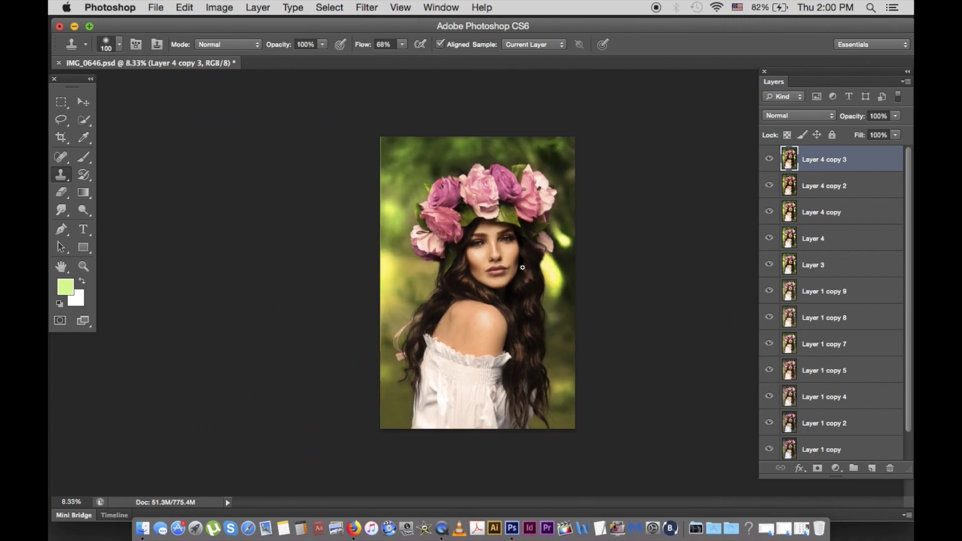
pyautogui.click(59, 138)
pyautogui.rightClick(61, 102)
pyautogui.click(129, 100)
pyautogui.press('super+plus')
pyautogui.press('super+minus')
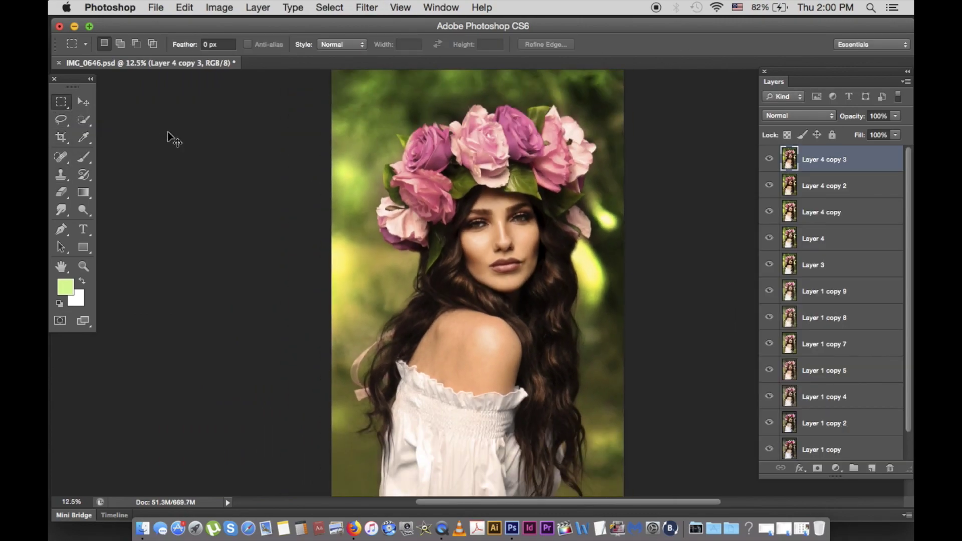
pyautogui.press('super+j')
pyautogui.press('super+l')
pyautogui.moveTo(662, 263); pyautogui.dragTo(665, 259)
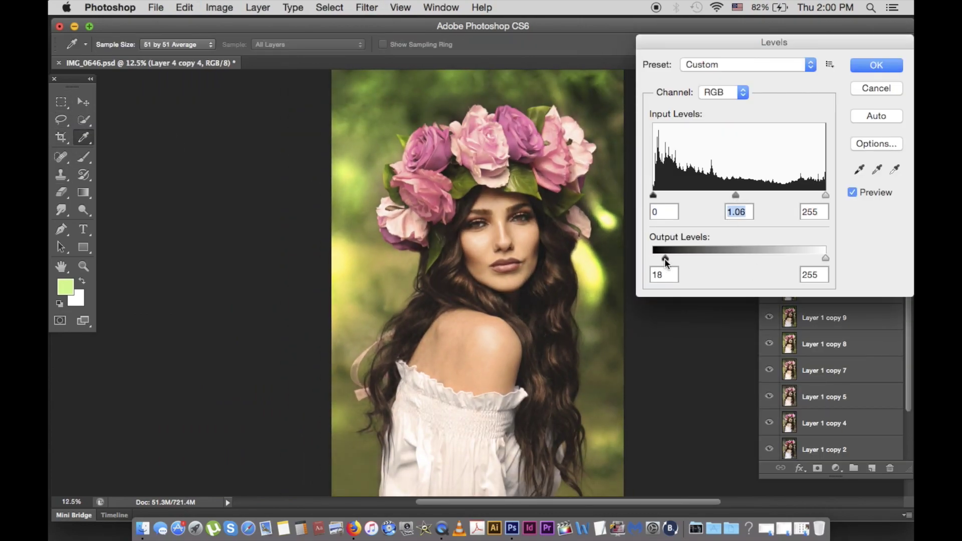
pyautogui.press('Return')
pyautogui.press('m')
pyautogui.click(845, 426)
# - Delete two spare layer copies from the Layers panel
pyautogui.press('BackSpace')
pyautogui.press('BackSpace')
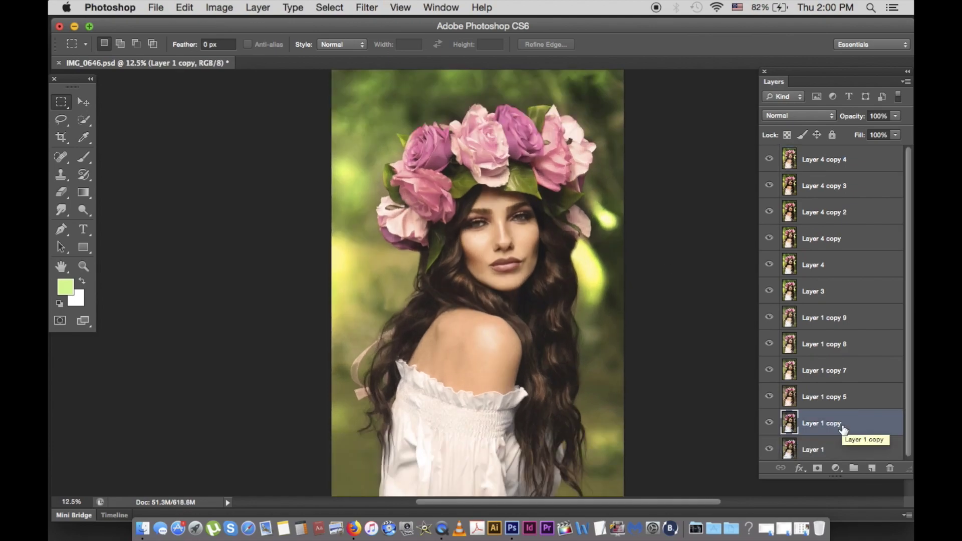
pyautogui.click(827, 344)
pyautogui.press('BackSpace')
pyautogui.press('BackSpace')
pyautogui.doubleClick(788, 160)
pyautogui.press('Escape')
# - Duplicate the portrait layer and warm its midtones toward red with Color Balance
pyautogui.press('super+j')
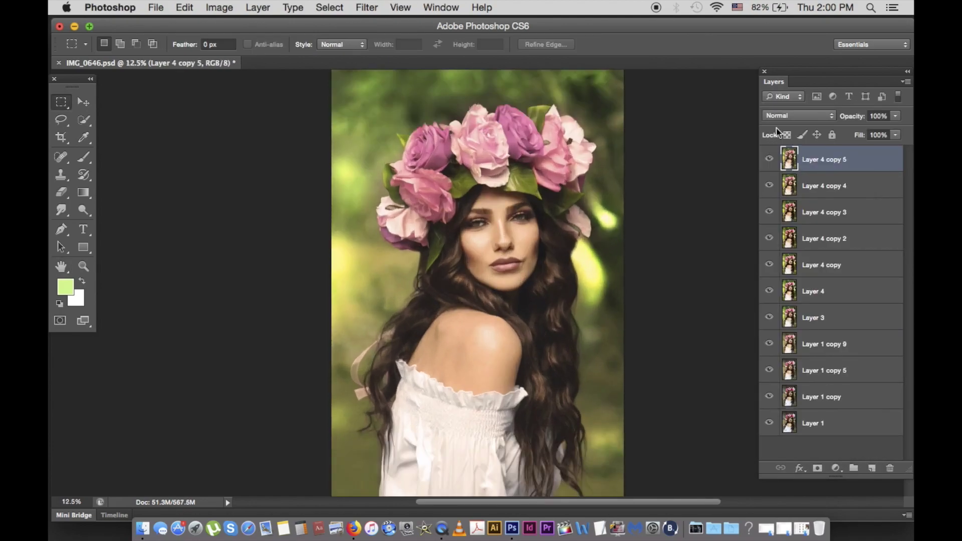
pyautogui.press('super+plus')
pyautogui.press('super+minus')
pyautogui.press('super+minus')
pyautogui.press('i')
pyautogui.press('super+b')
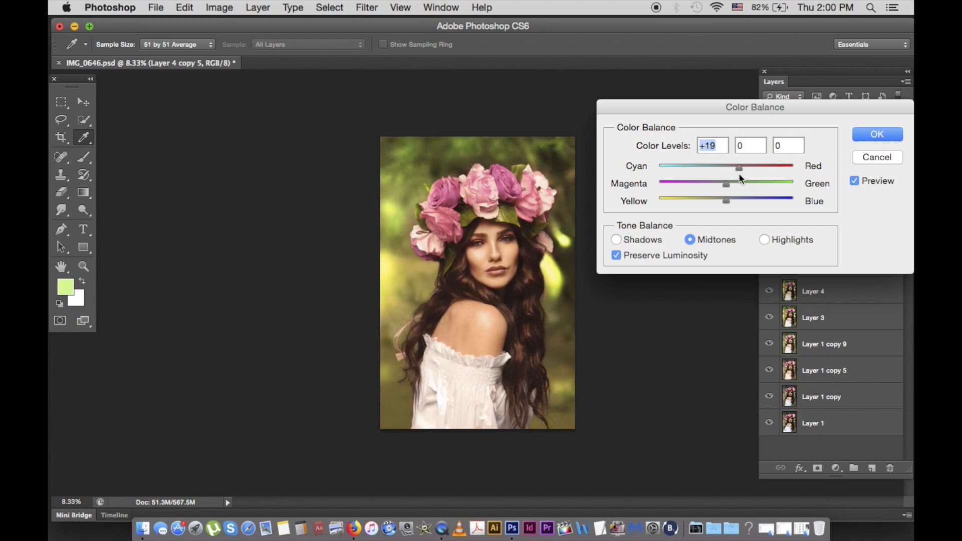
pyautogui.click(854, 127)
pyautogui.press('m')
pyautogui.press('super+plus')
pyautogui.press('super+minus')
# - Duplicate the colour-balanced layer and apply Curves with a midtone point and black input 20
pyautogui.press('super+j')
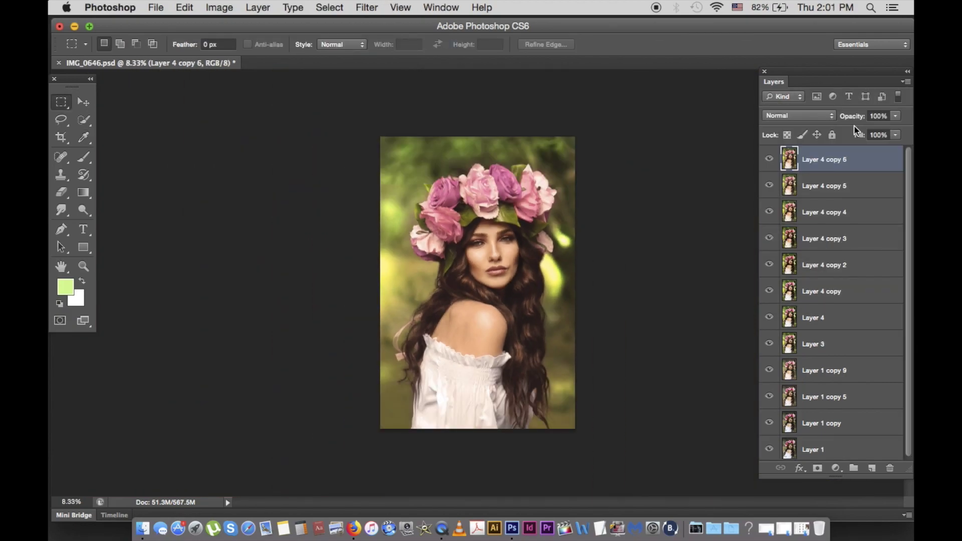
pyautogui.press('i')
pyautogui.press('super+m')
pyautogui.click(688, 261)
pyautogui.moveTo(627, 329); pyautogui.dragTo(645, 329)
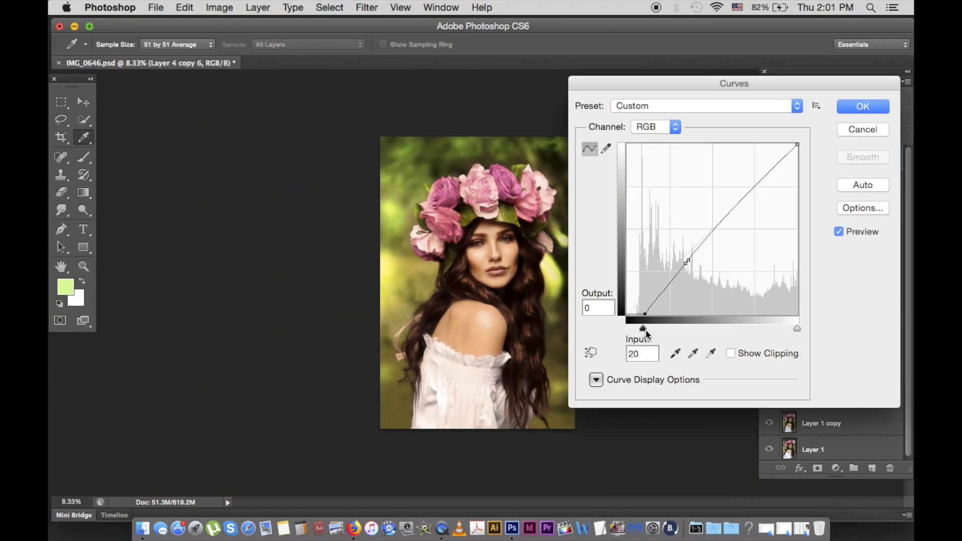
pyautogui.click(859, 129)
pyautogui.press('m')
pyautogui.press('super+plus')
pyautogui.press('super+plus')
pyautogui.press('super+plus')
pyautogui.press('super+plus')
pyautogui.press('super+plus')
pyautogui.press('super+plus')
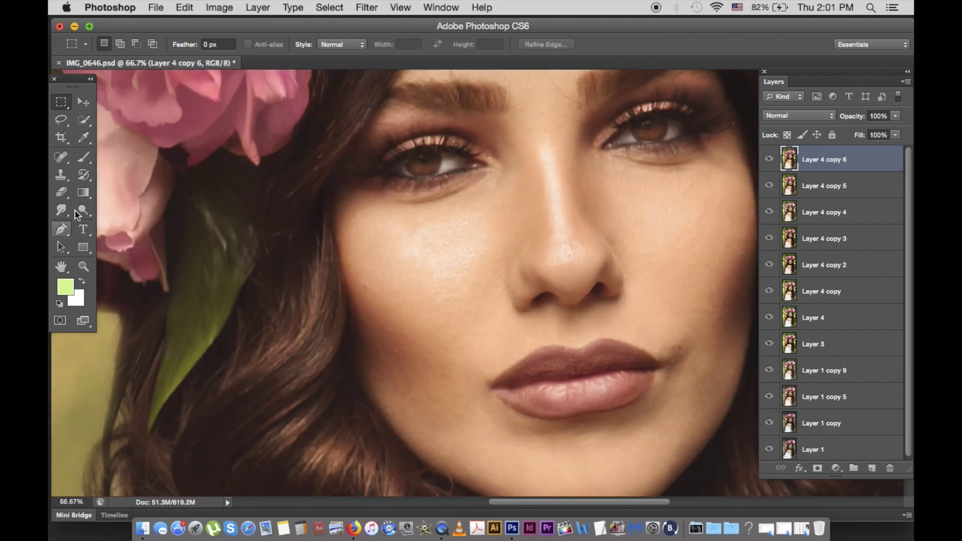
# - Pick the Sponge tool and set its brush size to 60 px
pyautogui.hotkey('shift', 'o')
pyautogui.rightClick(424, 161)
pyautogui.press('Escape')
pyautogui.moveTo(80, 210); pyautogui.dragTo(120, 240)
pyautogui.rightClick(522, 185)
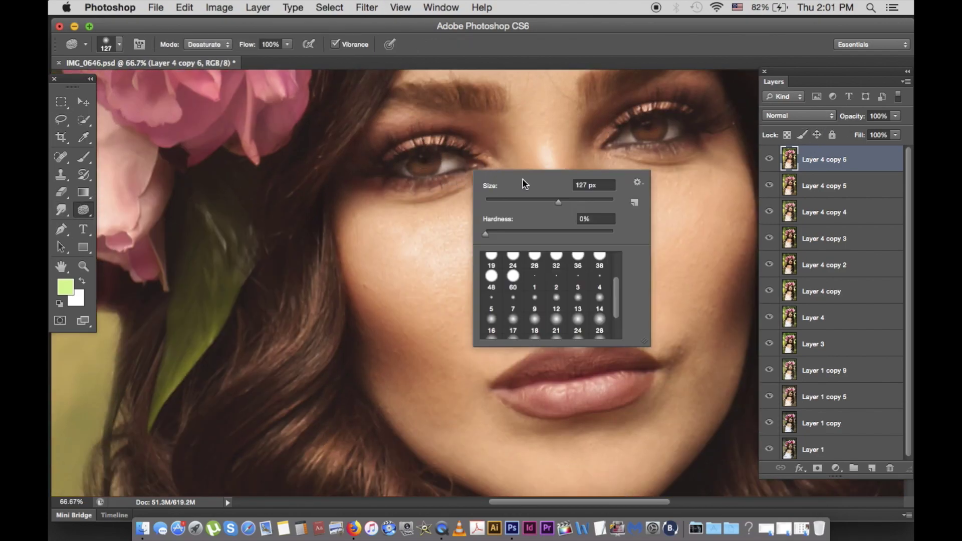
pyautogui.write('60')
pyautogui.press('Return')
# - Select Layer 4 copy 5 and 6 and lower their Fill to about 64%
pyautogui.press('super+minus')
pyautogui.press('super+minus')
pyautogui.press('super+minus')
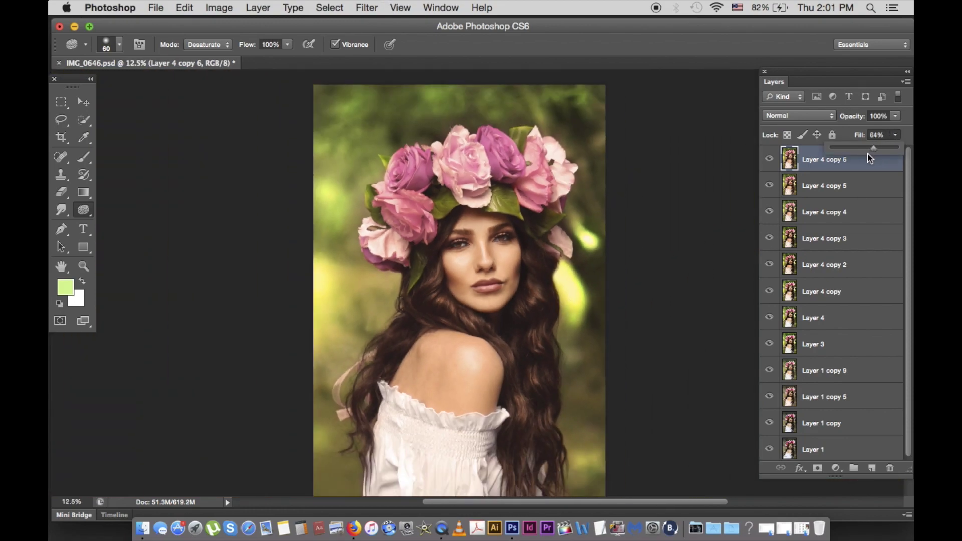
pyautogui.keyDown('shift'); pyautogui.click(823, 186); pyautogui.keyUp('shift')
pyautogui.press('super+plus')
pyautogui.moveTo(770, 160); pyautogui.dragTo(772, 172)
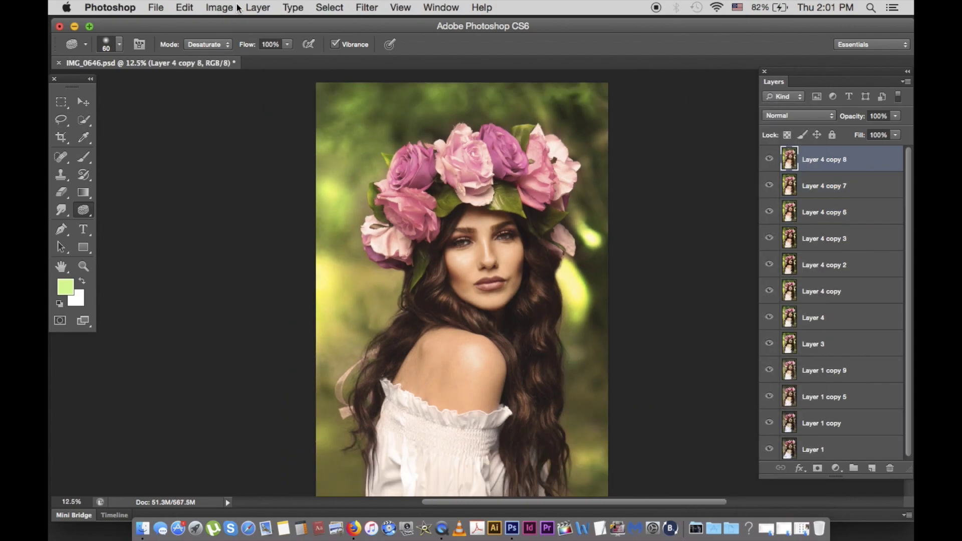
# - Push the Greens toward cyan with Selective Color for a darker teal
pyautogui.click(238, 7)
pyautogui.click(419, 268)
pyautogui.click(741, 97)
pyautogui.click(742, 124)
pyautogui.moveTo(750, 136); pyautogui.dragTo(817, 140)
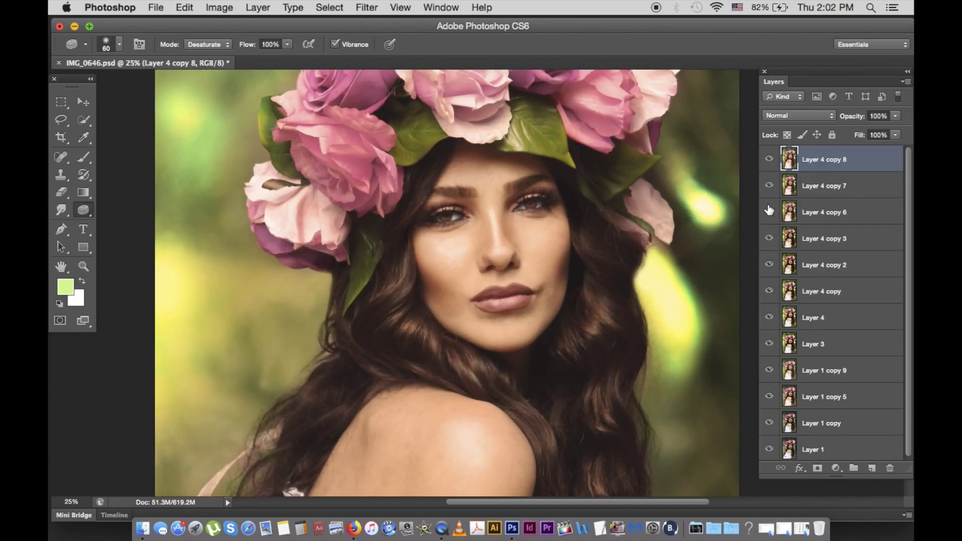
# - Duplicate the layer and shift its hue toward yellow-green with Hue/Saturation
pyautogui.press('super+j')
pyautogui.press('super+u')
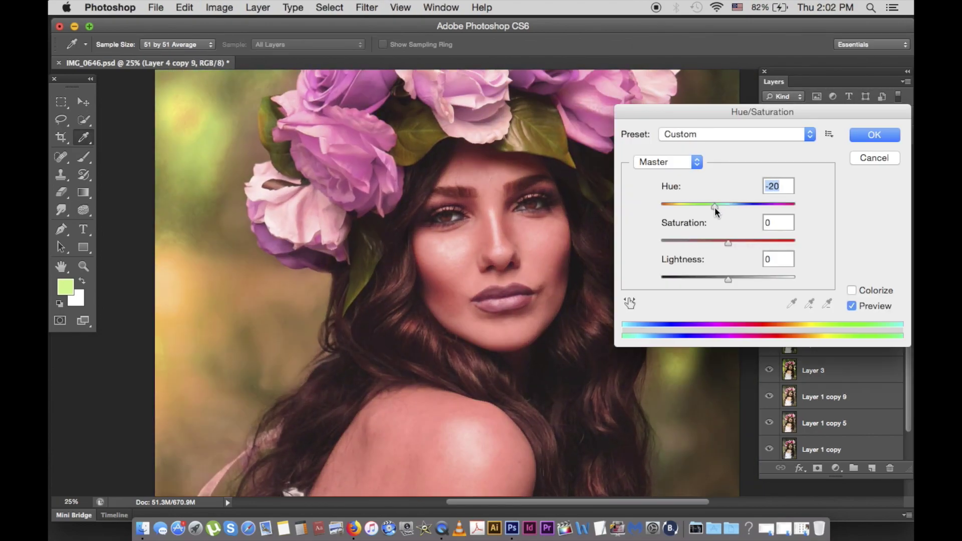
pyautogui.moveTo(715, 207)
pyautogui.mouseDown()
pyautogui.moveTo(741, 209)
pyautogui.moveTo(714, 207)
pyautogui.moveTo(747, 227)
pyautogui.mouseUp()
pyautogui.press('super+minus')
pyautogui.click(875, 135)
# - Hide the new copy behind a black layer mask with default black and white colours
pyautogui.press('o')
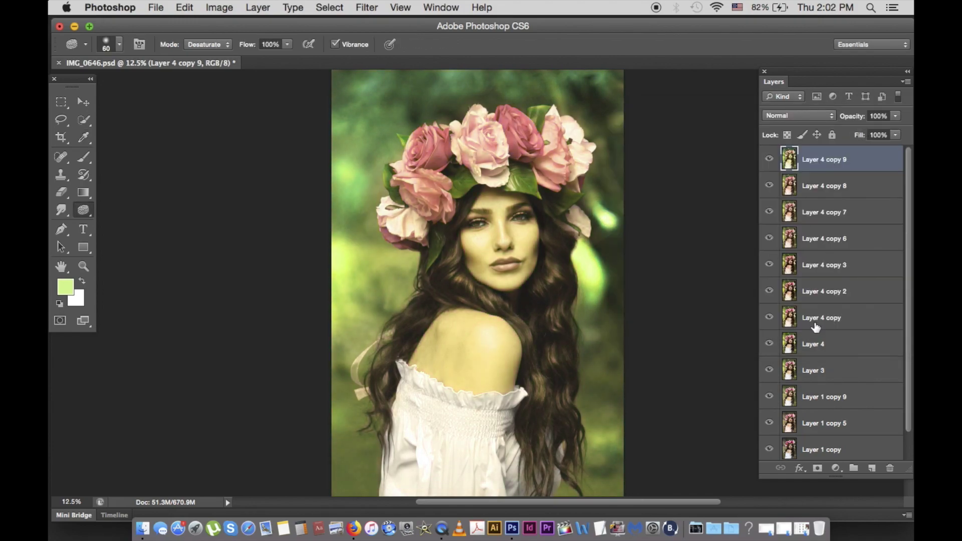
pyautogui.keyDown('alt'); pyautogui.click(818, 468); pyautogui.keyUp('alt')
pyautogui.press('d')
pyautogui.press('super+plus')
pyautogui.press('super+plus')
pyautogui.press('super+plus')
pyautogui.scroll(5, 512, 471)
pyautogui.click(83, 157)
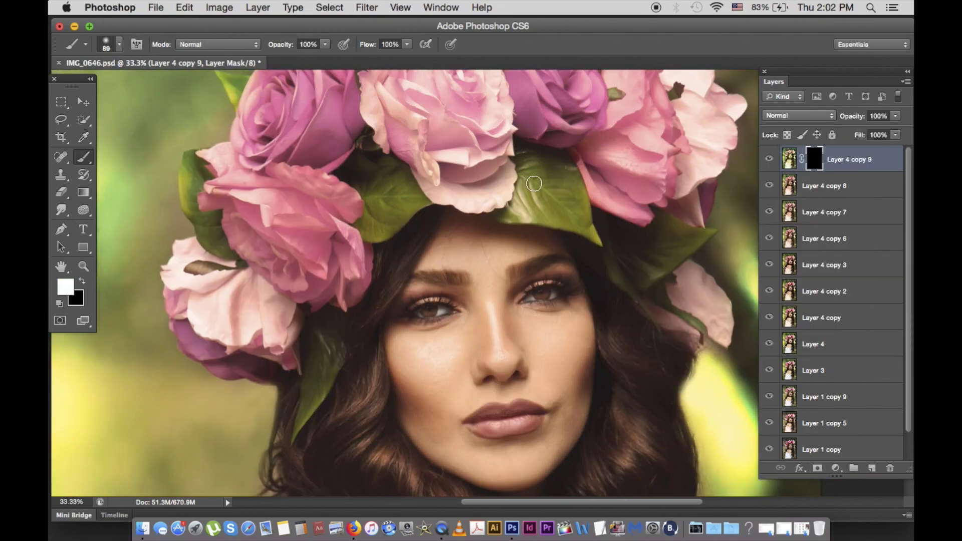
# - Paint white with a 40 px brush over the crown's leaves to reveal the yellow-green shift
pyautogui.rightClick(559, 178)
pyautogui.click(558, 226)
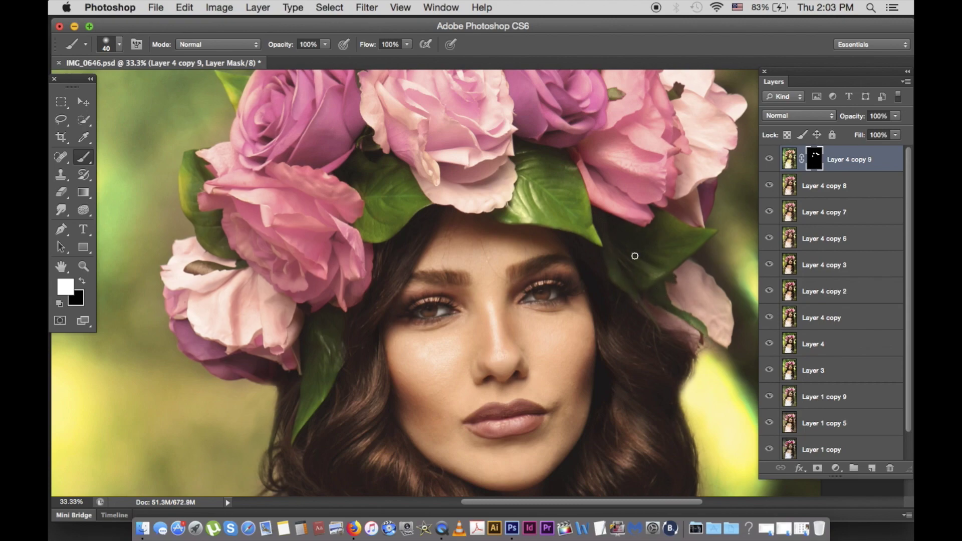
pyautogui.scroll(5, 338, 236)
pyautogui.hscroll(-4, 337, 237)
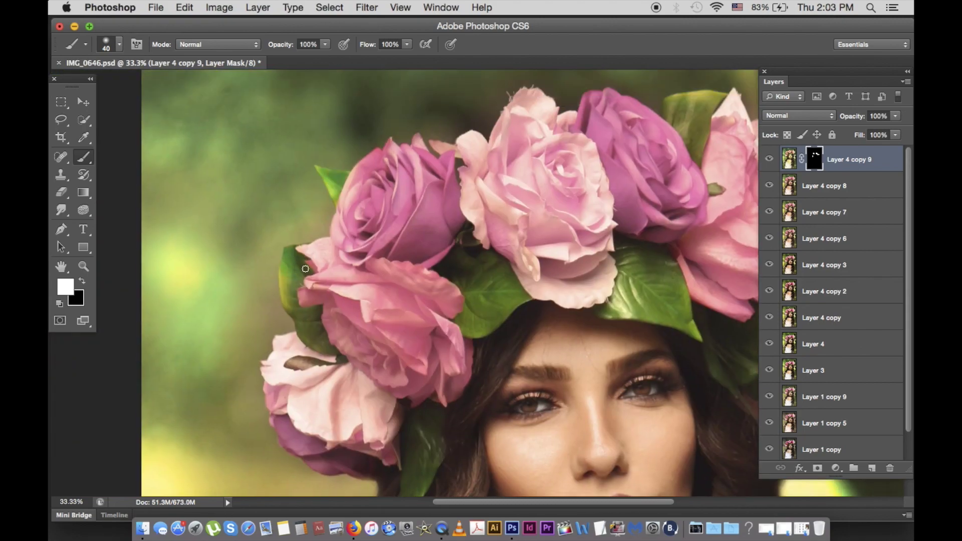
pyautogui.hscroll(10, 326, 353)
pyautogui.scroll(2, 326, 353)
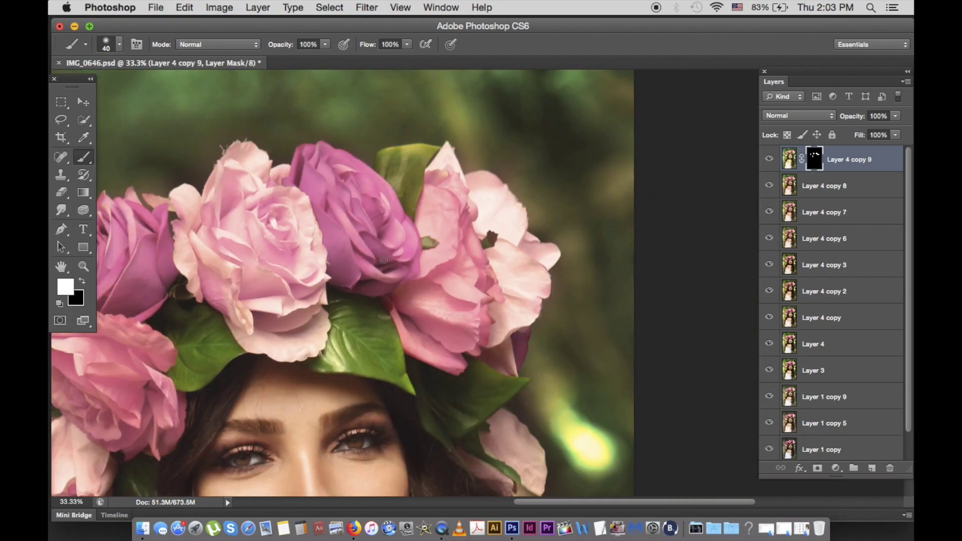
pyautogui.hscroll(1, 361, 174)
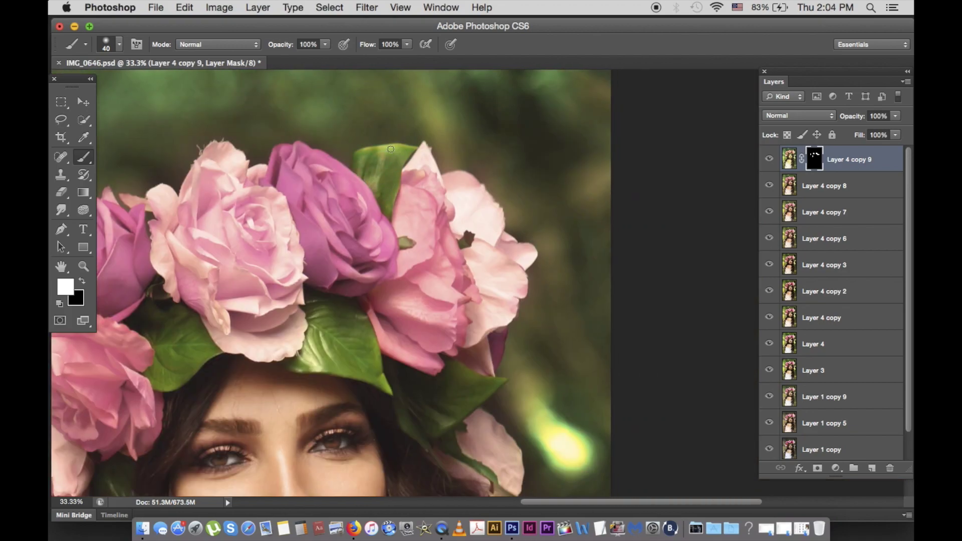
pyautogui.press('super+minus')
pyautogui.press('super+minus')
pyautogui.press('super+minus')
# - Merge the selected copies, duplicate, and push Reds toward magenta with Selective Color
pyautogui.keyDown('shift'); pyautogui.click(842, 186); pyautogui.keyUp('shift')
pyautogui.rightClick(813, 220)
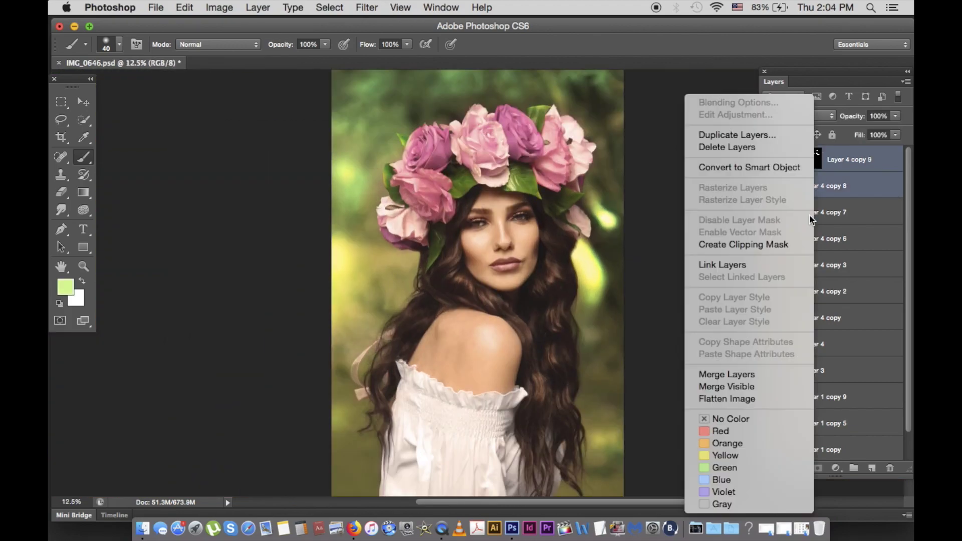
pyautogui.click(727, 374)
pyautogui.press('super+j')
pyautogui.click(219, 7)
pyautogui.click(381, 268)
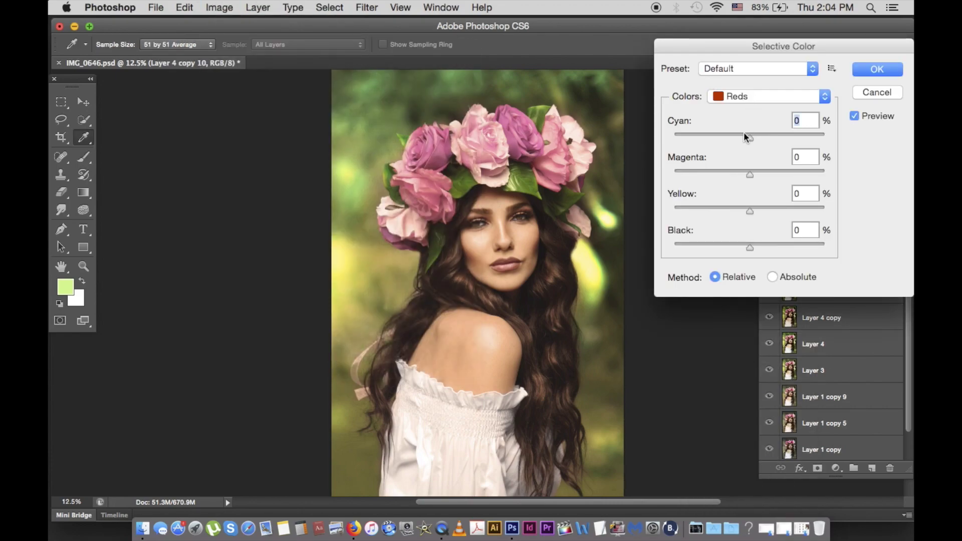
pyautogui.moveTo(750, 174); pyautogui.dragTo(793, 177)
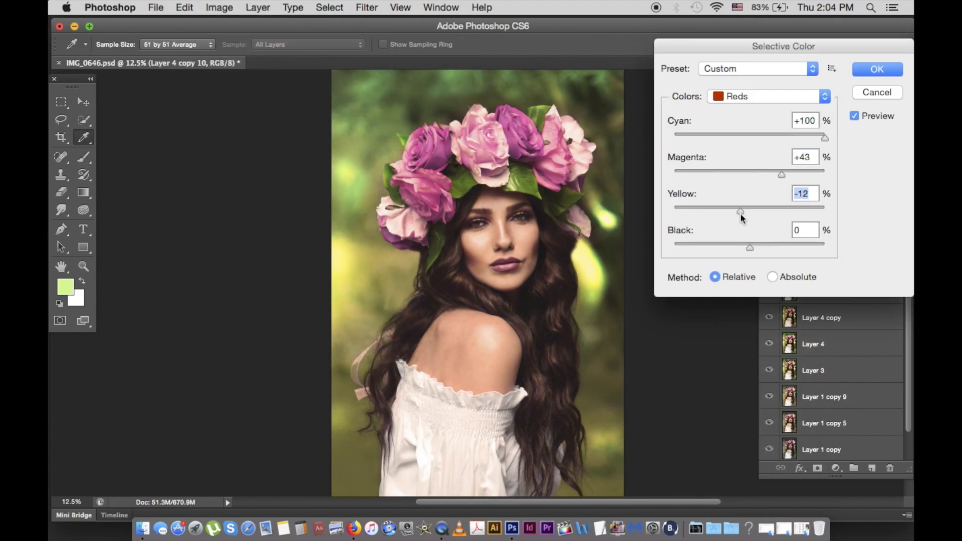
pyautogui.press('Return')
# - Add a black mask and paint magenta back onto the top-left and left pink roses
pyautogui.keyDown('alt'); pyautogui.click(818, 468); pyautogui.keyUp('alt')
pyautogui.press('b')
pyautogui.press('super+plus')
pyautogui.press('super+plus')
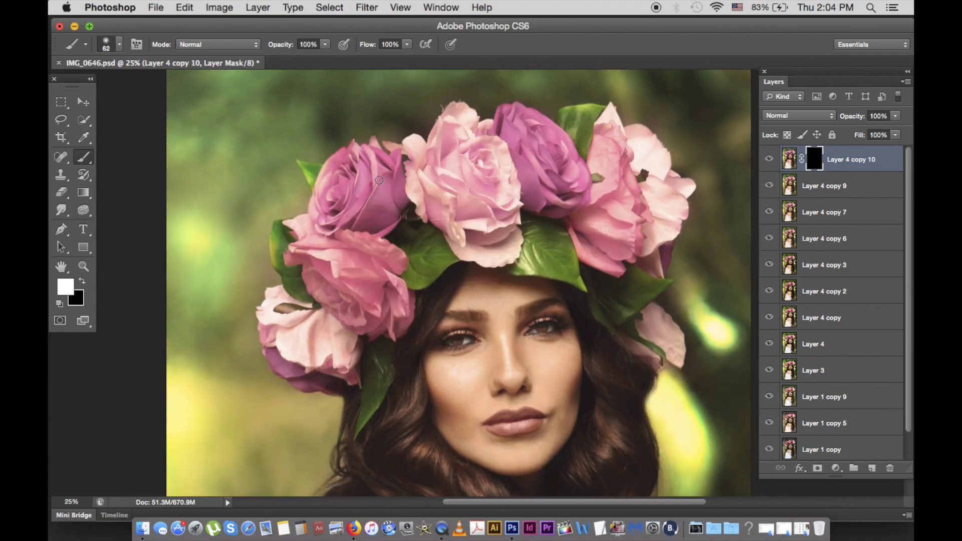
pyautogui.moveTo(380, 180); pyautogui.dragTo(380, 213)
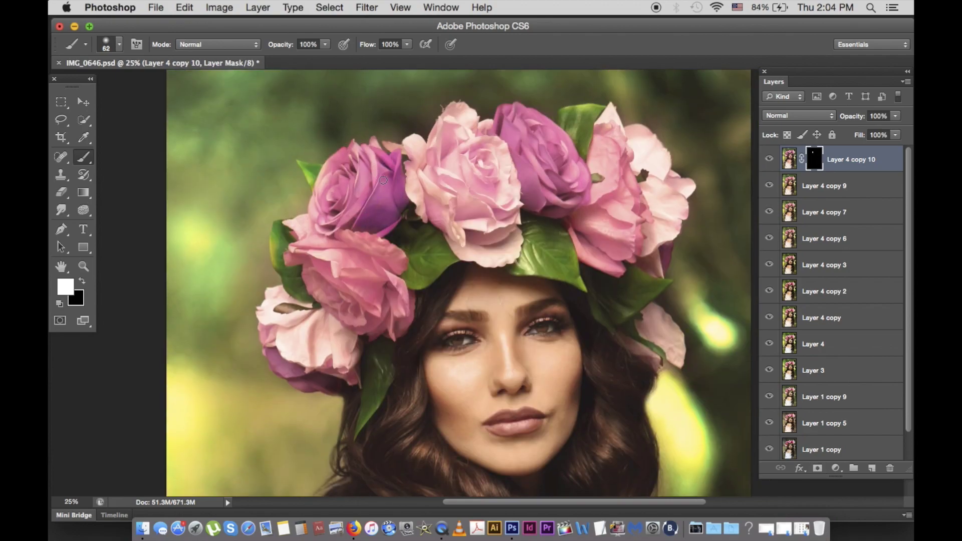
pyautogui.moveTo(342, 201); pyautogui.dragTo(318, 214)
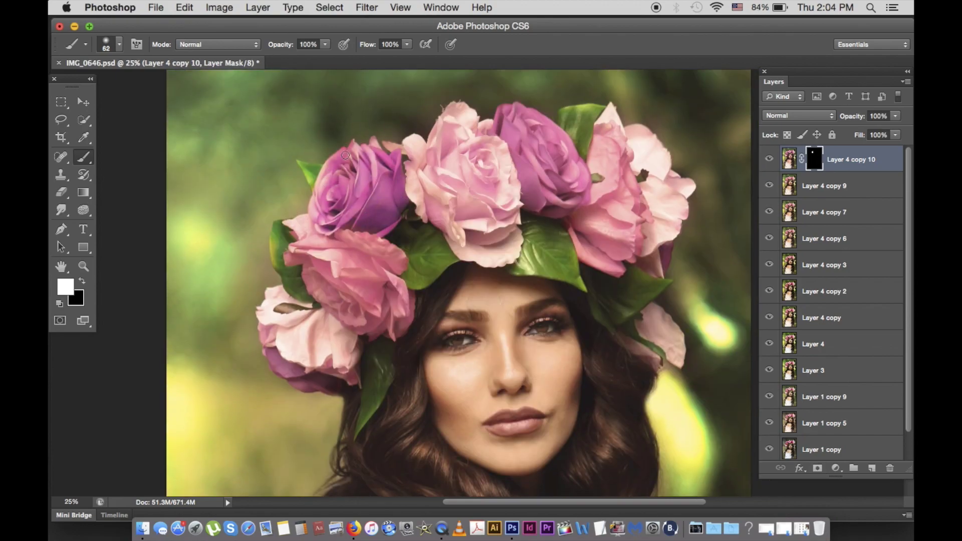
pyautogui.moveTo(371, 235)
pyautogui.mouseDown()
pyautogui.moveTo(350, 238)
pyautogui.moveTo(362, 321)
pyautogui.mouseUp()
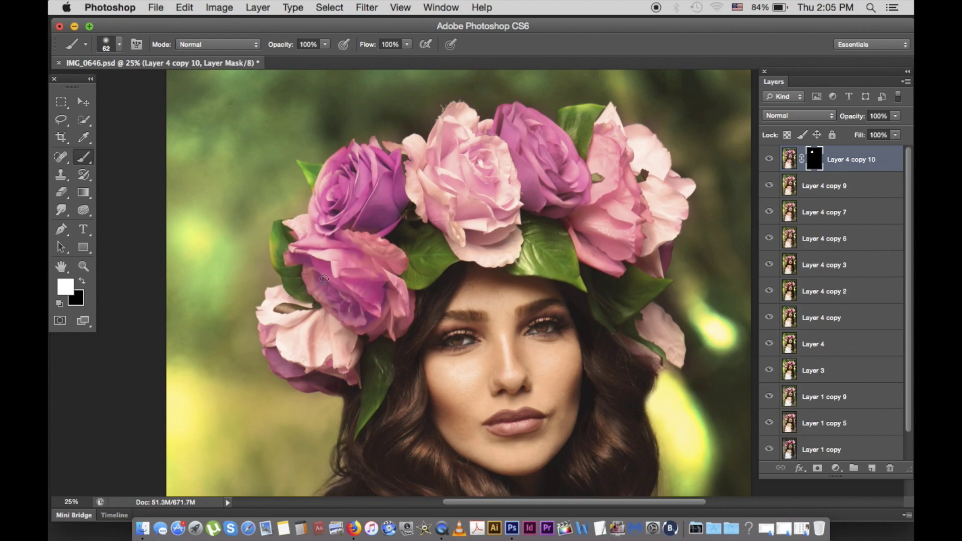
pyautogui.moveTo(333, 292)
pyautogui.mouseDown()
pyautogui.moveTo(386, 321)
pyautogui.moveTo(363, 261)
pyautogui.mouseUp()
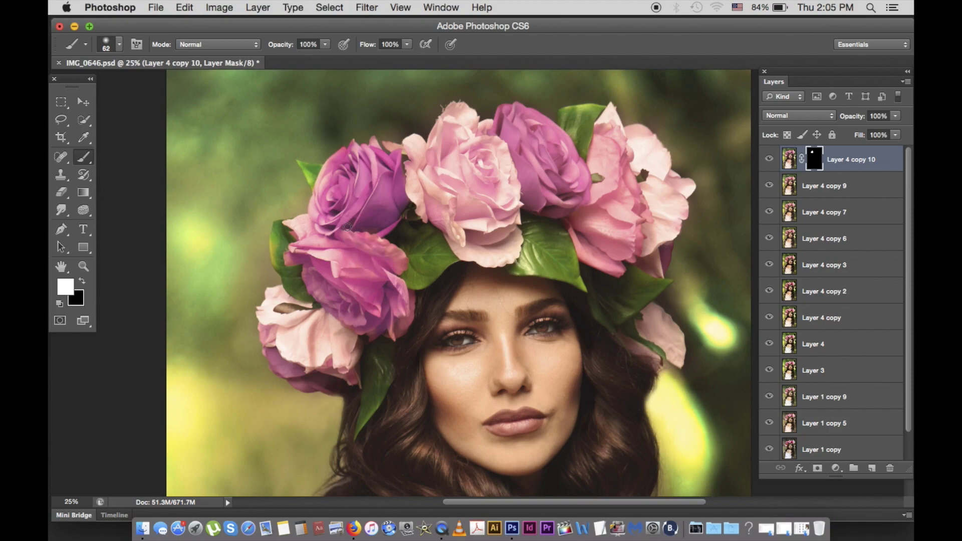
pyautogui.moveTo(347, 227); pyautogui.dragTo(375, 245)
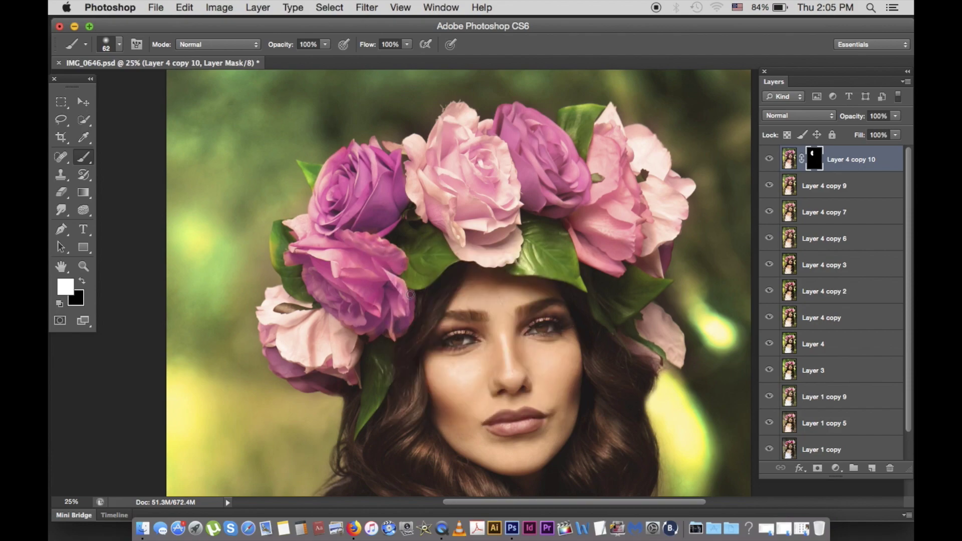
# - Deepen the purple rose and another left rose, then hide Layer 1 copy 5 and Layer 1 copy
pyautogui.moveTo(506, 108); pyautogui.dragTo(511, 147)
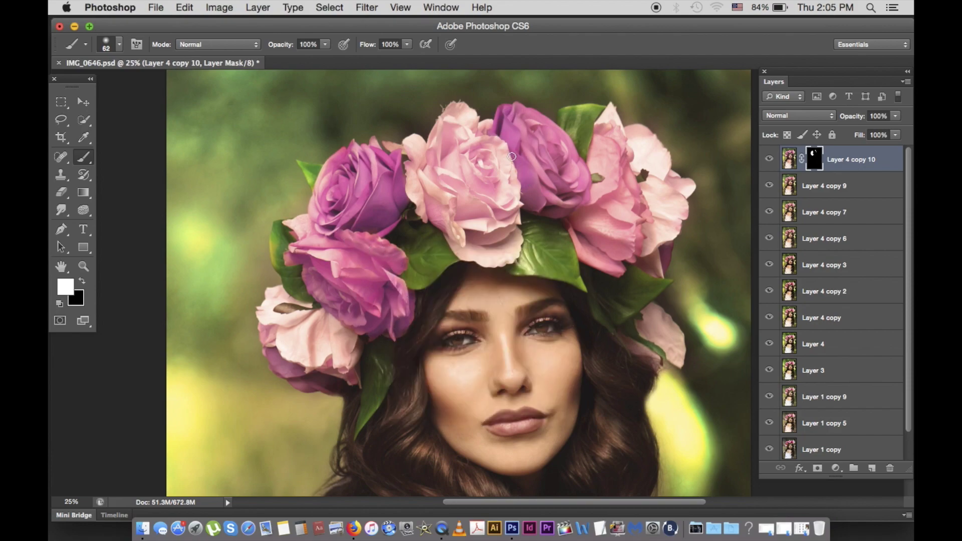
pyautogui.rightClick(570, 166)
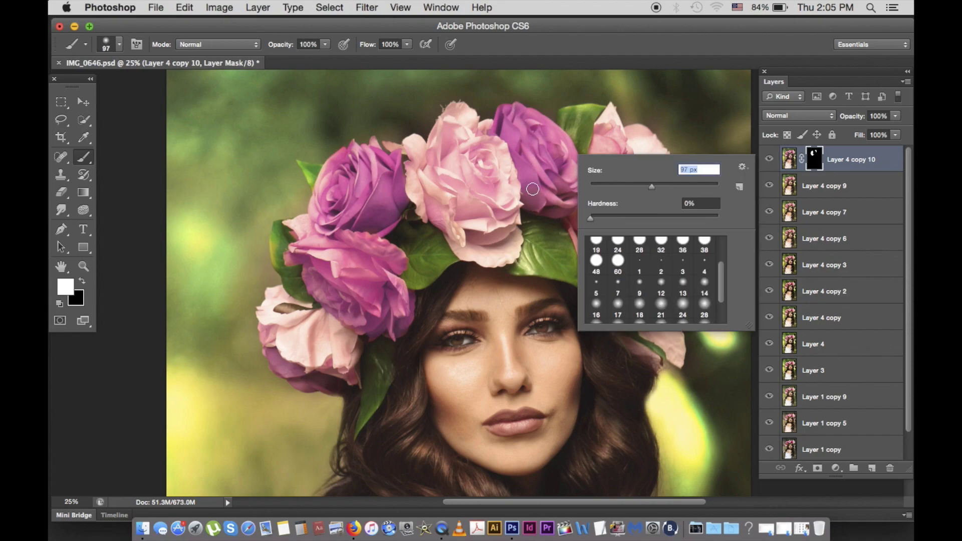
pyautogui.press('Return')
pyautogui.moveTo(581, 217); pyautogui.dragTo(619, 266)
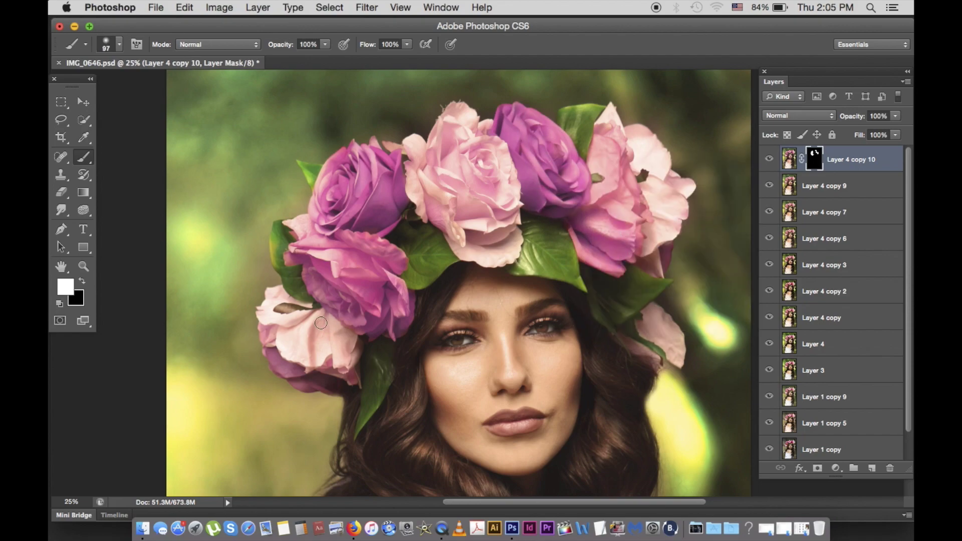
pyautogui.press('super+minus')
pyautogui.press('super+minus')
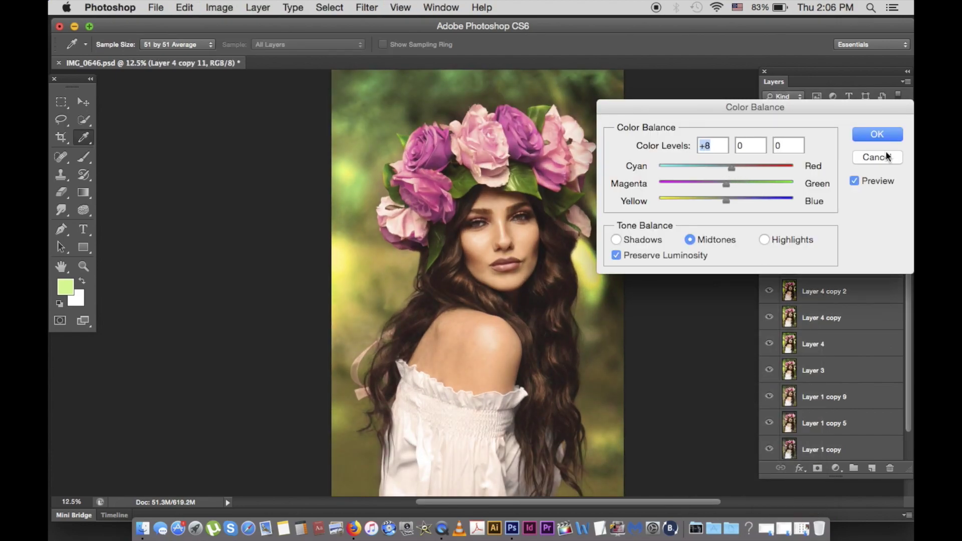
pyautogui.click(769, 371)
pyautogui.click(770, 160)
pyautogui.click(769, 159)
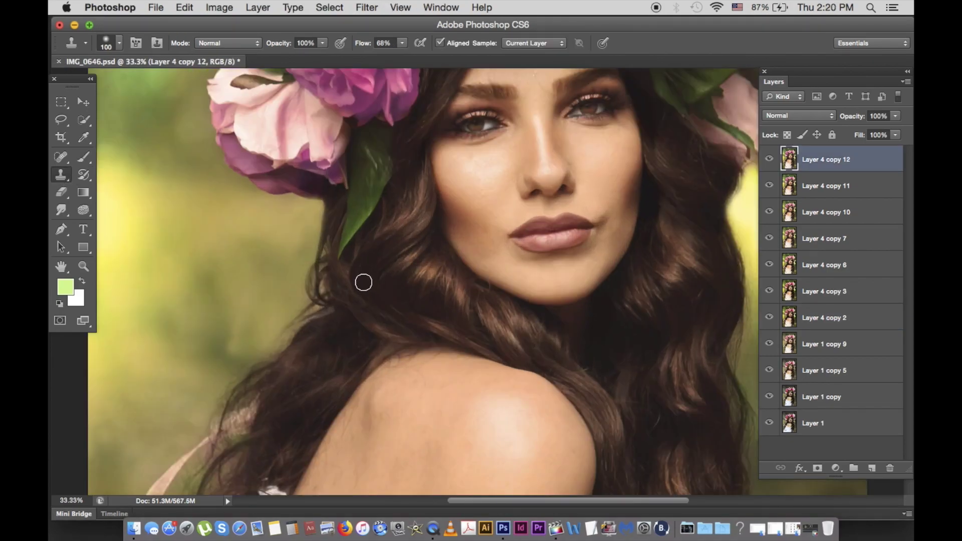
# - Enlarge the clone brush and paint out the pink ribbon left of the hair
pyautogui.scroll(-10, 364, 283)
pyautogui.hscroll(-8, 364, 283)
pyautogui.rightClick(367, 242)
pyautogui.press('Return')
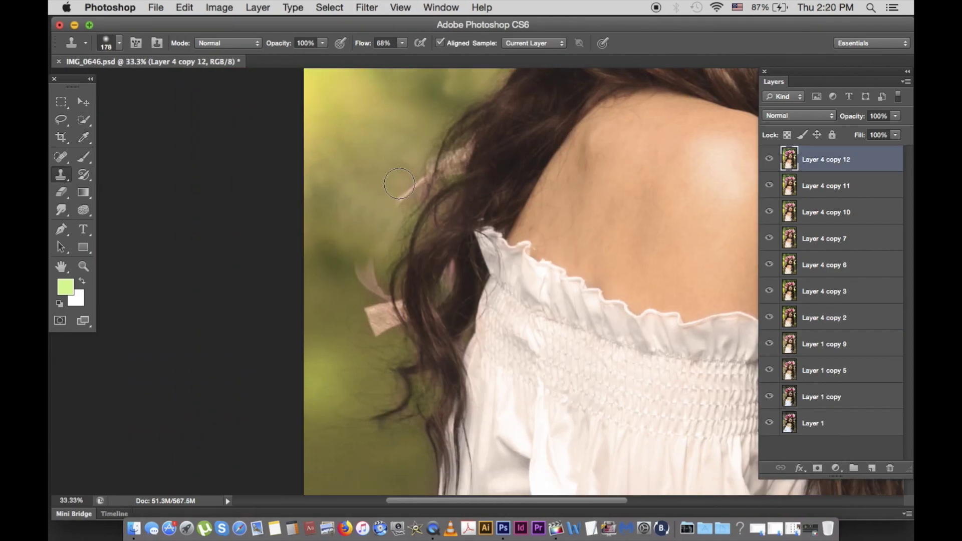
pyautogui.moveTo(343, 256)
pyautogui.mouseDown()
pyautogui.moveTo(365, 317)
pyautogui.moveTo(355, 344)
pyautogui.moveTo(367, 341)
pyautogui.mouseUp()
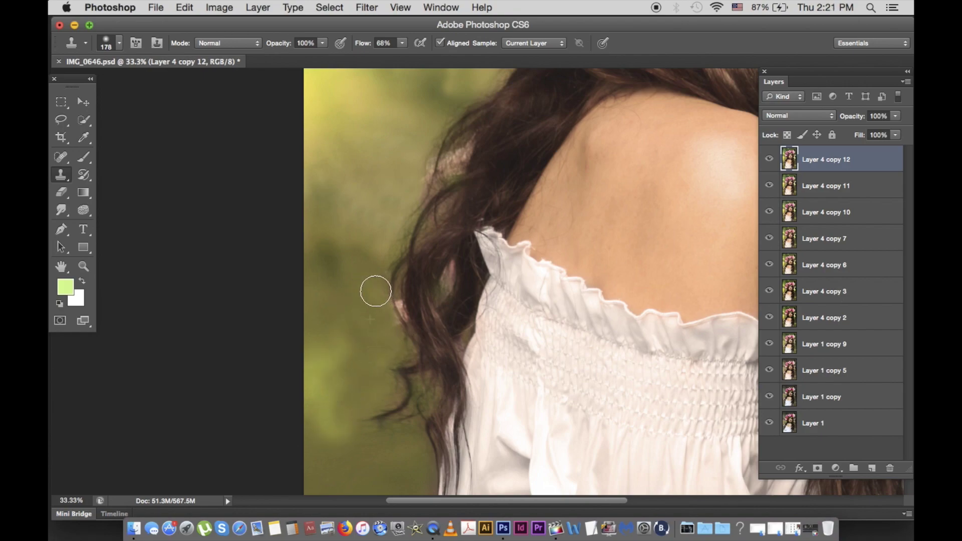
# - With the clone brush at 144, remove ribbon strands and stray strands along the hair edge
pyautogui.rightClick(376, 291)
pyautogui.press('Return')
pyautogui.rightClick(420, 149)
pyautogui.press('Return')
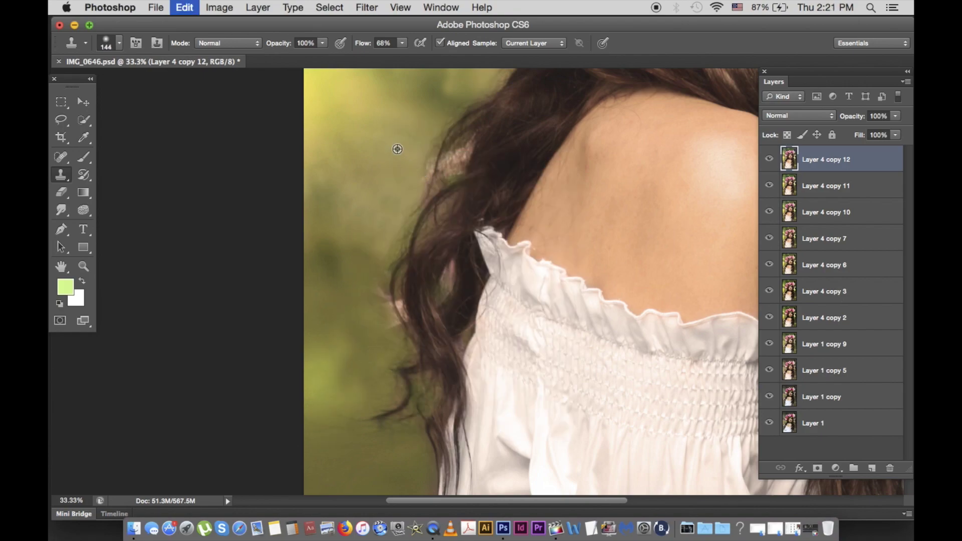
pyautogui.moveTo(424, 178)
pyautogui.mouseDown()
pyautogui.moveTo(453, 156)
pyautogui.moveTo(421, 140)
pyautogui.moveTo(462, 103)
pyautogui.moveTo(450, 155)
pyautogui.mouseUp()
pyautogui.moveTo(396, 301)
pyautogui.mouseDown()
pyautogui.moveTo(376, 273)
pyautogui.moveTo(392, 316)
pyautogui.moveTo(387, 258)
pyautogui.moveTo(396, 321)
pyautogui.mouseUp()
# - Sample clean background and clone over the hair edge and stray strand; brush to 226
pyautogui.keyDown('alt'); pyautogui.click(375, 372); pyautogui.keyUp('alt')
pyautogui.moveTo(397, 377); pyautogui.dragTo(388, 353)
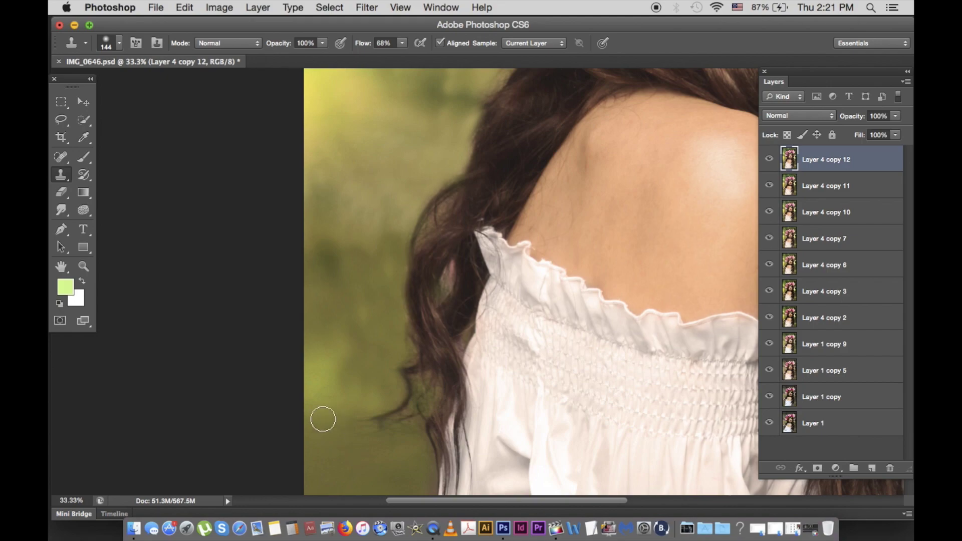
pyautogui.moveTo(323, 419); pyautogui.dragTo(390, 438)
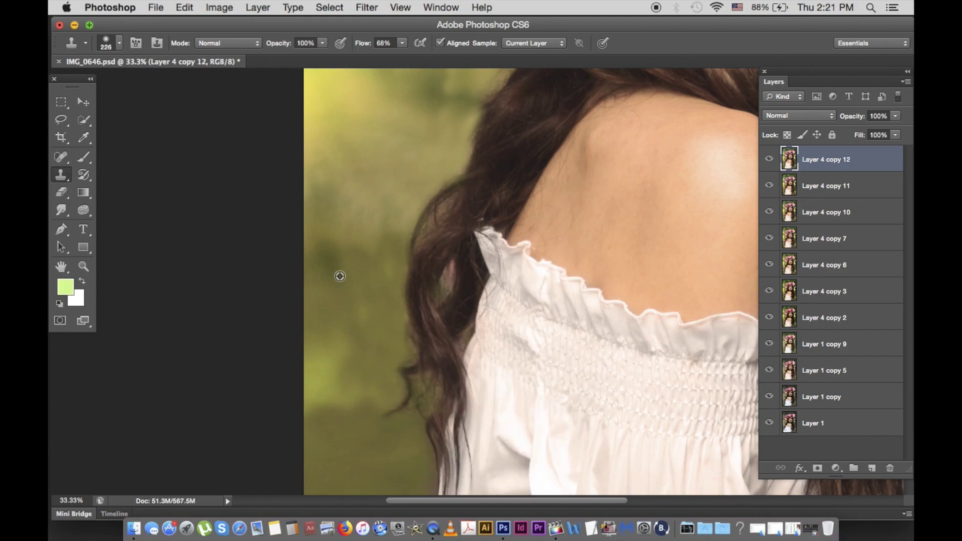
pyautogui.press(']')
pyautogui.press(']')
pyautogui.press(']')
pyautogui.press('super+minus')
pyautogui.press('super+minus')
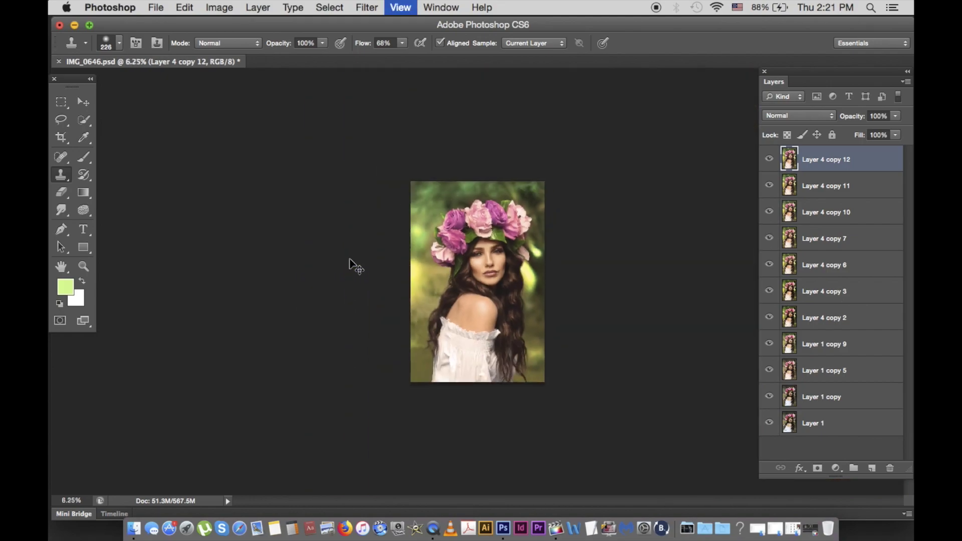
pyautogui.press('super+plus')
# - Set the clone brush to 111, try a stroke near the shoulder, then undo it
pyautogui.rightClick(423, 330)
pyautogui.write('111')
pyautogui.press('Return')
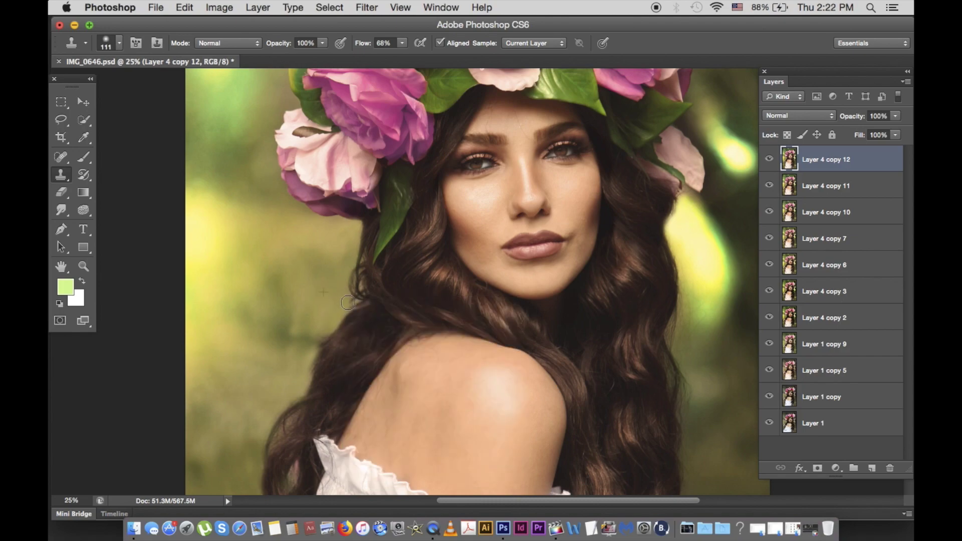
pyautogui.press('super+0')
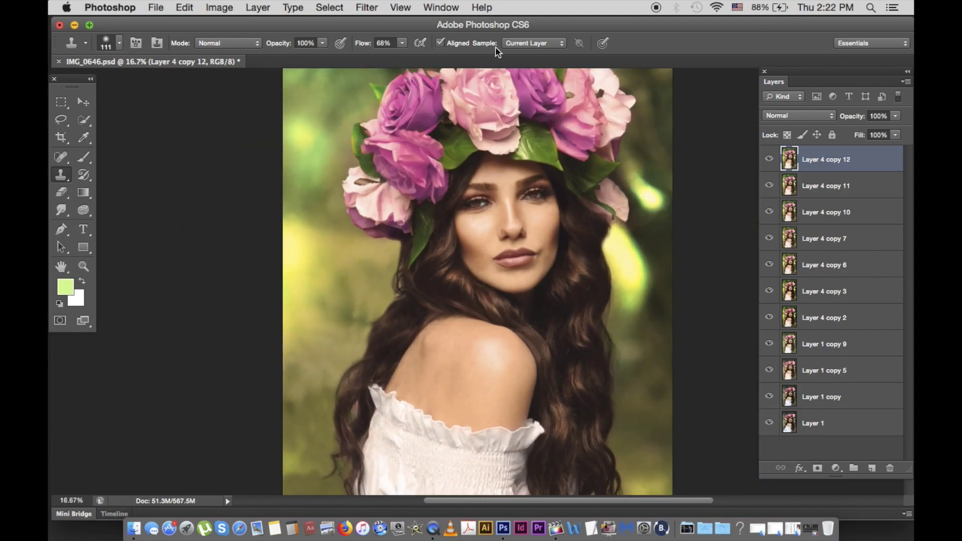
pyautogui.press('super+plus')
pyautogui.moveTo(522, 200); pyautogui.dragTo(520, 219)
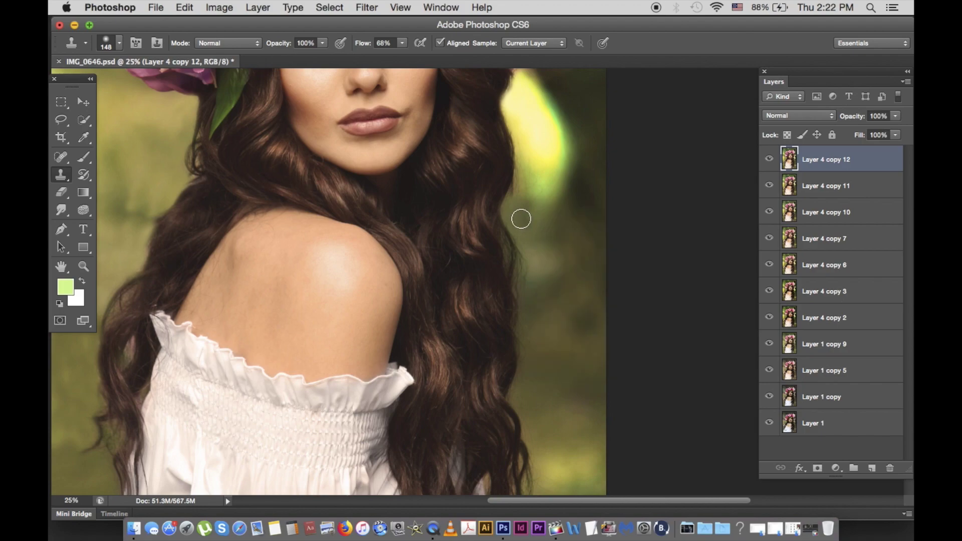
pyautogui.press('super+z')
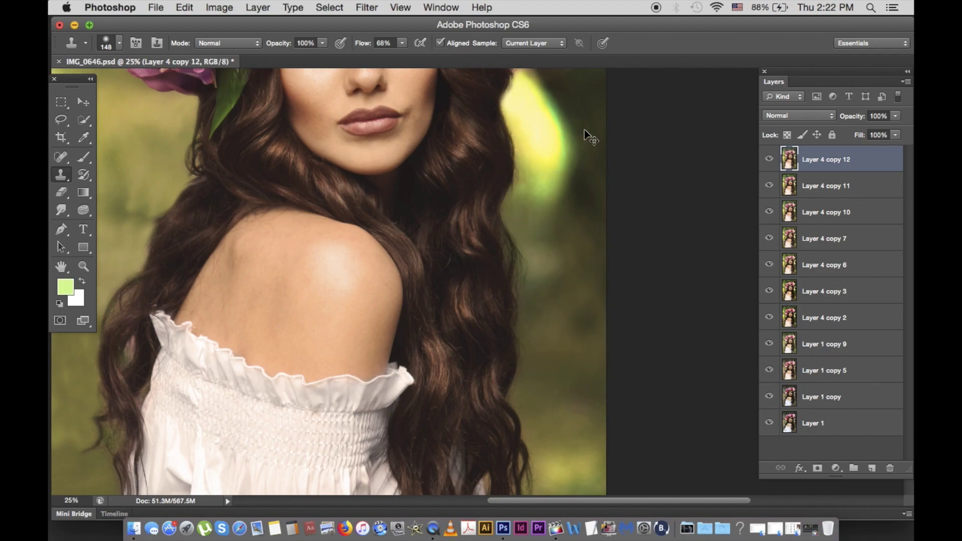
# - Draw a rectangular marquee over the hair left of the face
pyautogui.press('super+minus')
pyautogui.press('super+equal')
pyautogui.press('super+equal')
pyautogui.press('m')
pyautogui.moveTo(243, 178); pyautogui.dragTo(562, 387)
# - Liquify the selected hair edge with brush size 300, then zoom out to the whole portrait
pyautogui.click(366, 7)
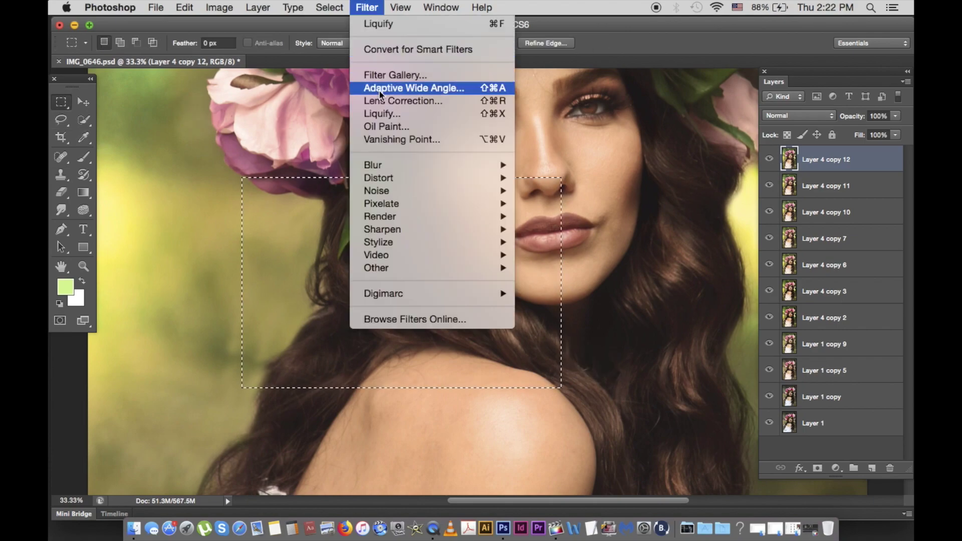
pyautogui.click(386, 82)
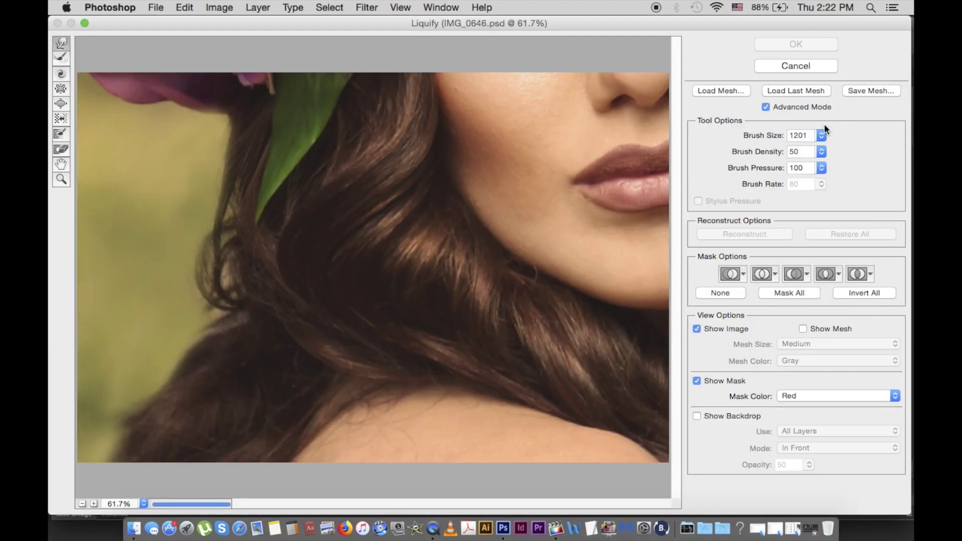
pyautogui.click(211, 133)
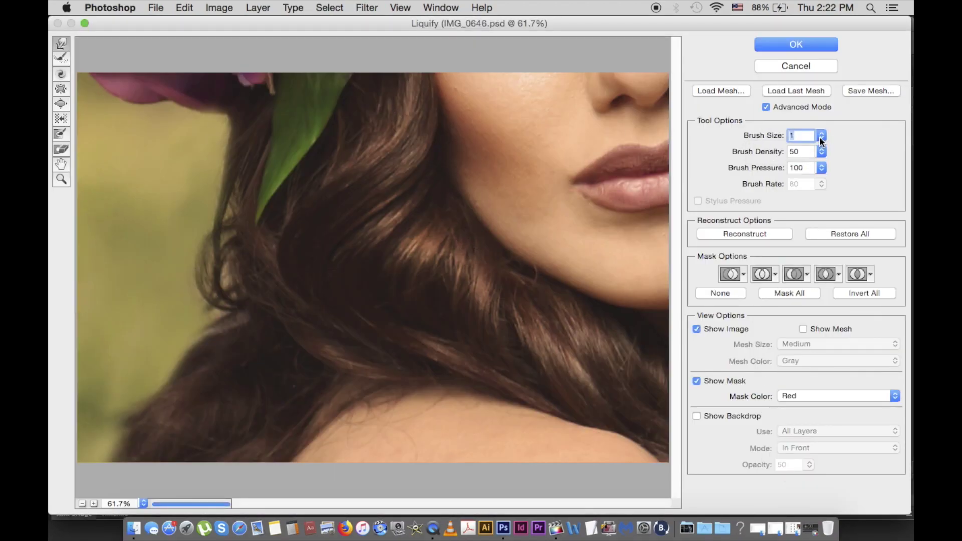
pyautogui.write('901')
pyautogui.write('300')
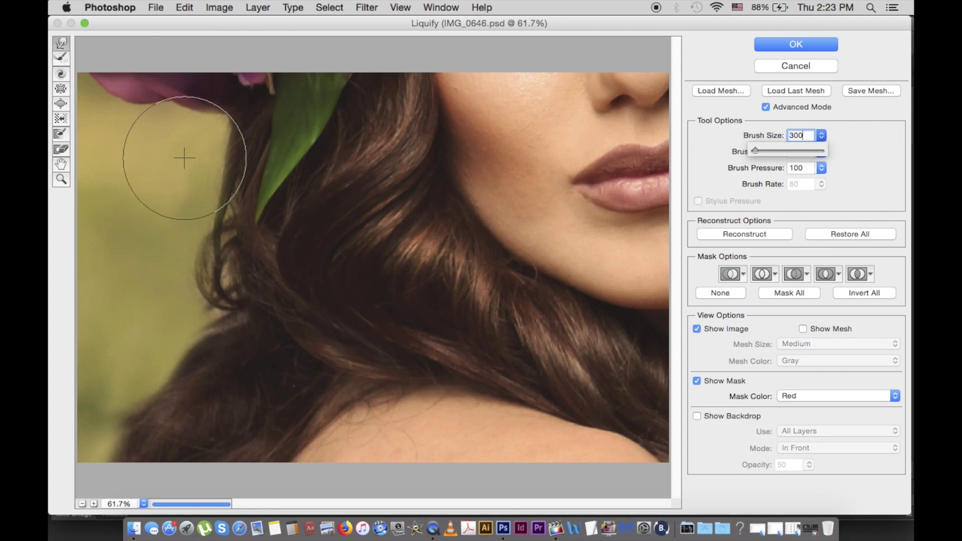
pyautogui.press('Return')
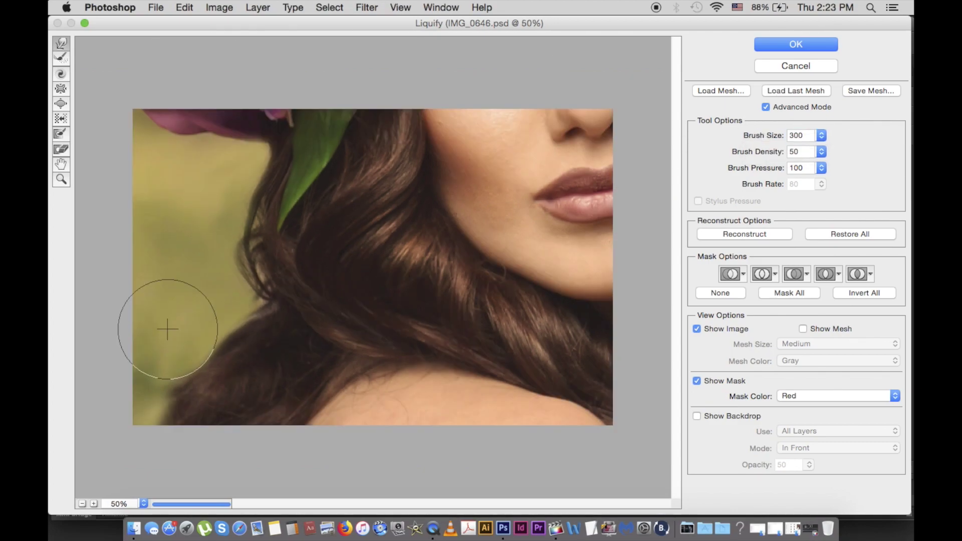
pyautogui.hotkey('ctrl', '-')
pyautogui.hotkey('ctrl', '-')
pyautogui.hotkey('ctrl', '-')
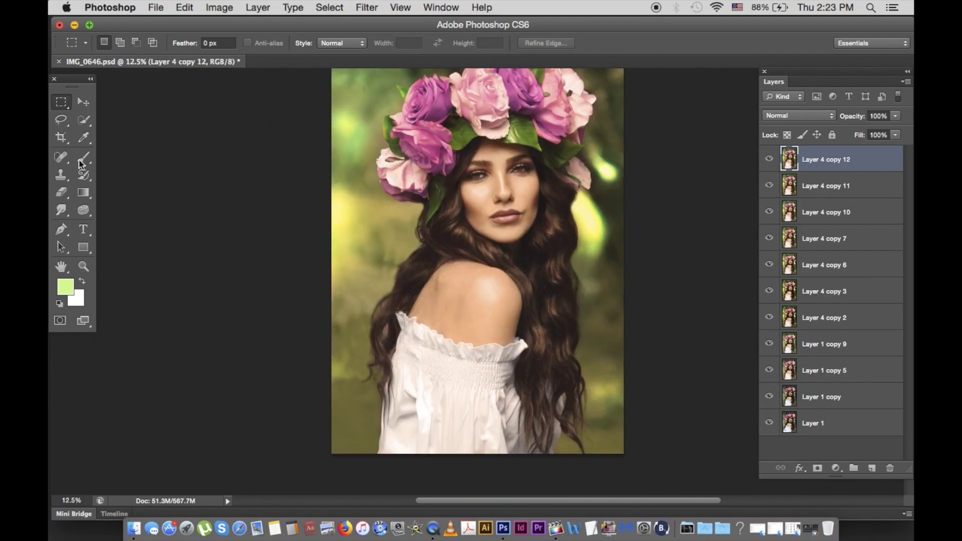
# - Patch the blotch in the lower-left background with nearby clean background and deselect
pyautogui.click(62, 157)
pyautogui.click(116, 179)
pyautogui.moveTo(344, 365); pyautogui.dragTo(350, 380)
pyautogui.hotkey('ctrl', '+')
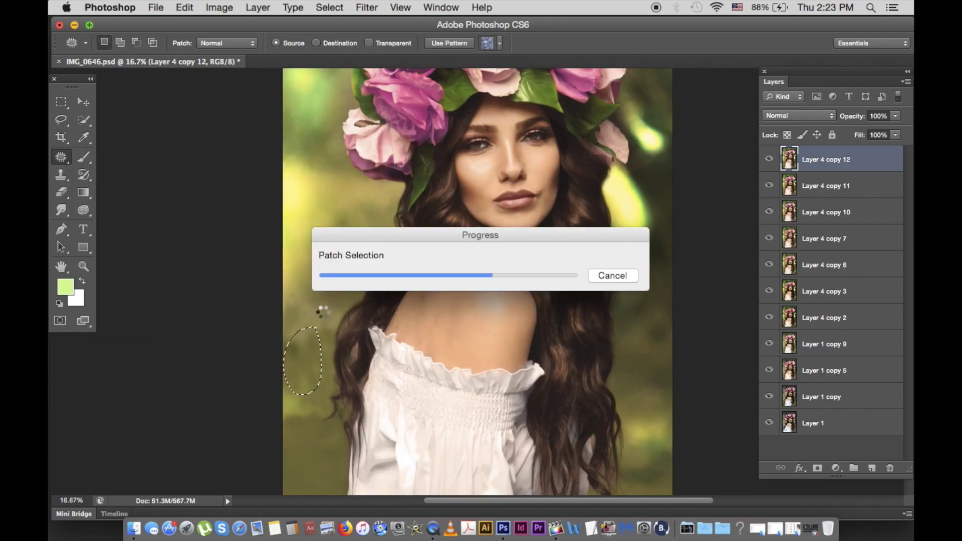
pyautogui.moveTo(322, 384)
pyautogui.mouseDown()
pyautogui.moveTo(326, 425)
pyautogui.moveTo(333, 381)
pyautogui.mouseUp()
pyautogui.hotkey('ctrl', 'd')
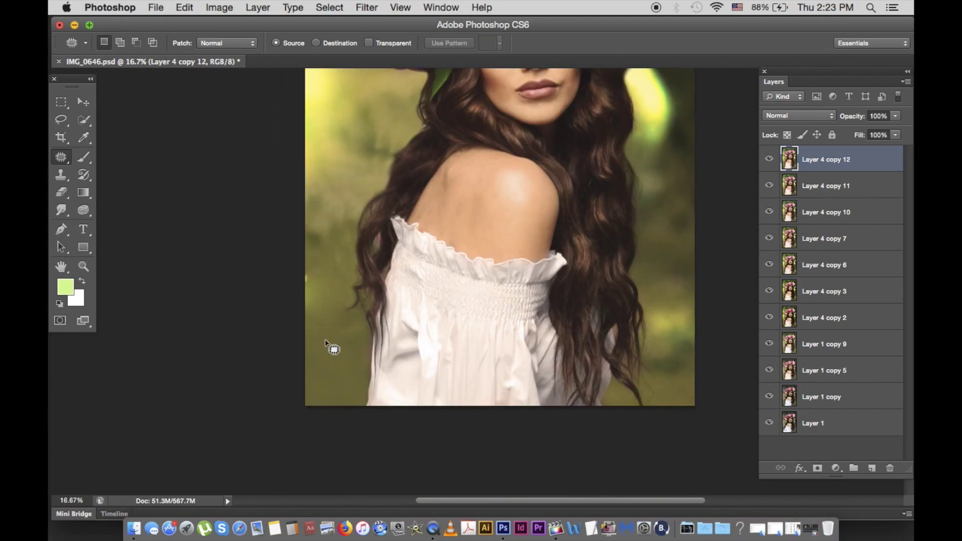
pyautogui.hotkey('ctrl', '+')
pyautogui.hotkey('ctrl', '+')
# - Switch back to the Clone Stamp and zoom around the shirt to review the patched background
pyautogui.click(61, 174)
pyautogui.rightClick(283, 223)
pyautogui.press('Escape')
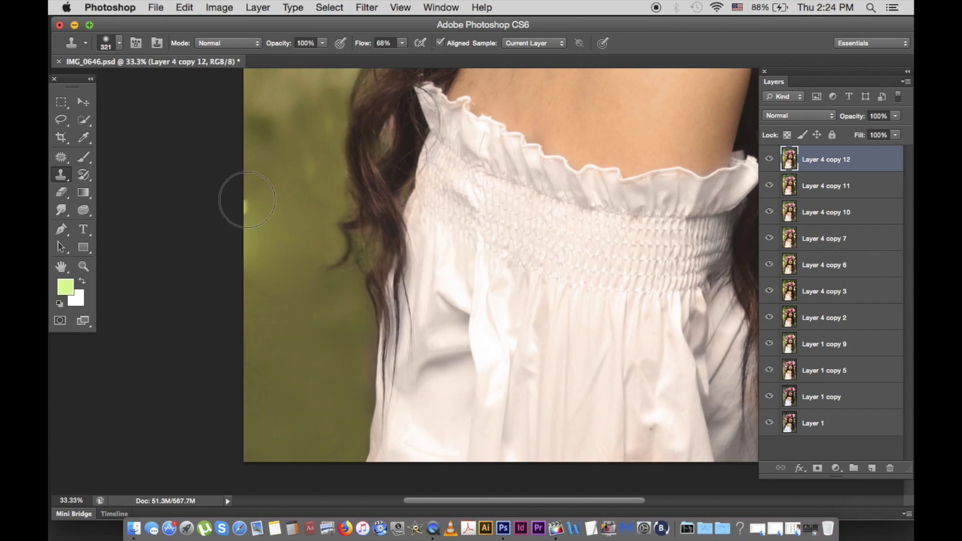
pyautogui.hotkey('ctrl', '0')
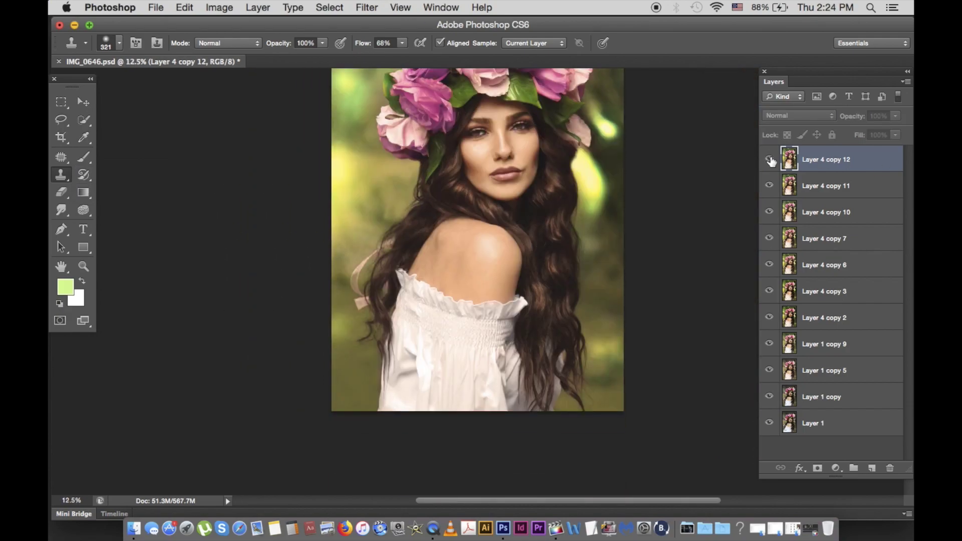
pyautogui.hotkey('ctrl', '-')
pyautogui.hotkey('ctrl', '+')
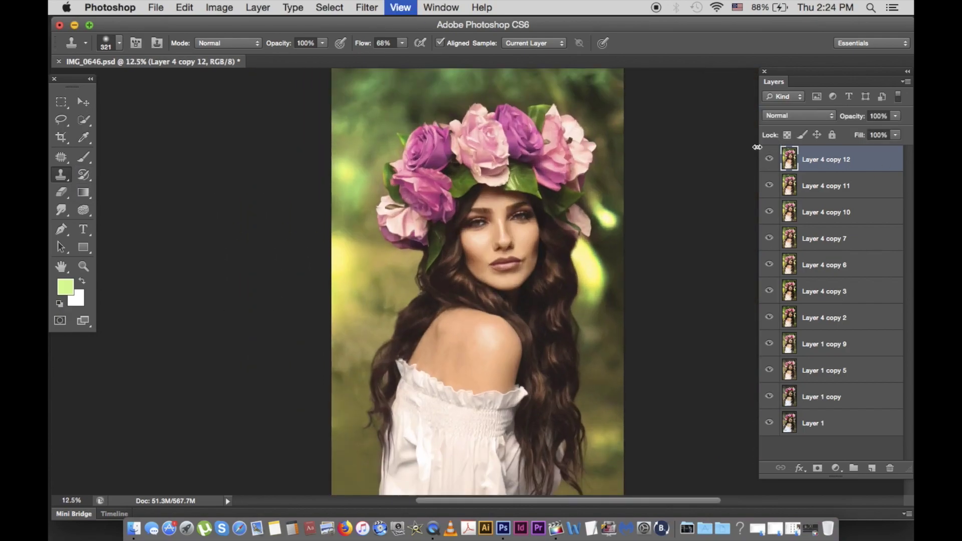
pyautogui.hotkey('ctrl', '+')
pyautogui.hotkey('ctrl', '+')
pyautogui.hotkey('ctrl', '-')
pyautogui.hotkey('ctrl', '-')
# - Add a new brush glow layer set to Color Dodge with 28% fill
pyautogui.press('b')
pyautogui.click(872, 467)
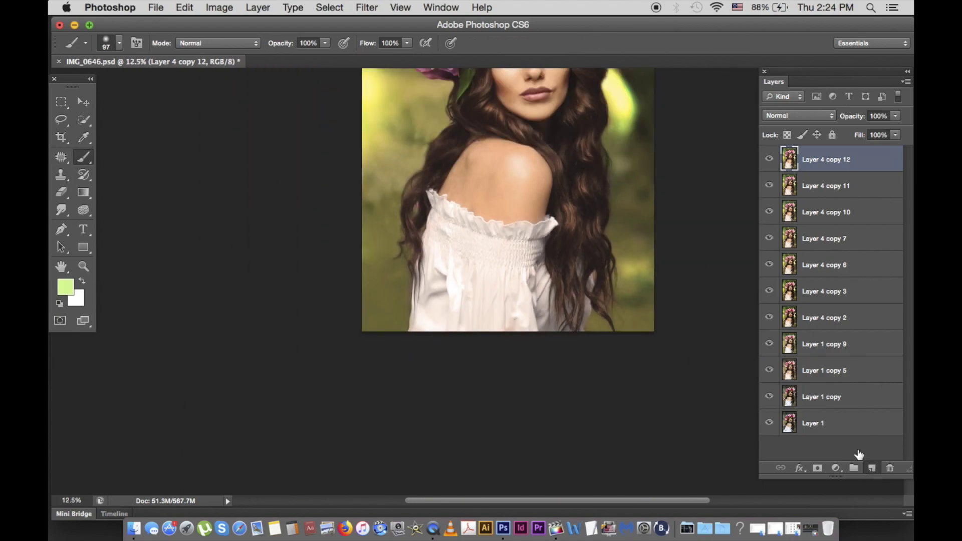
pyautogui.rightClick(409, 241)
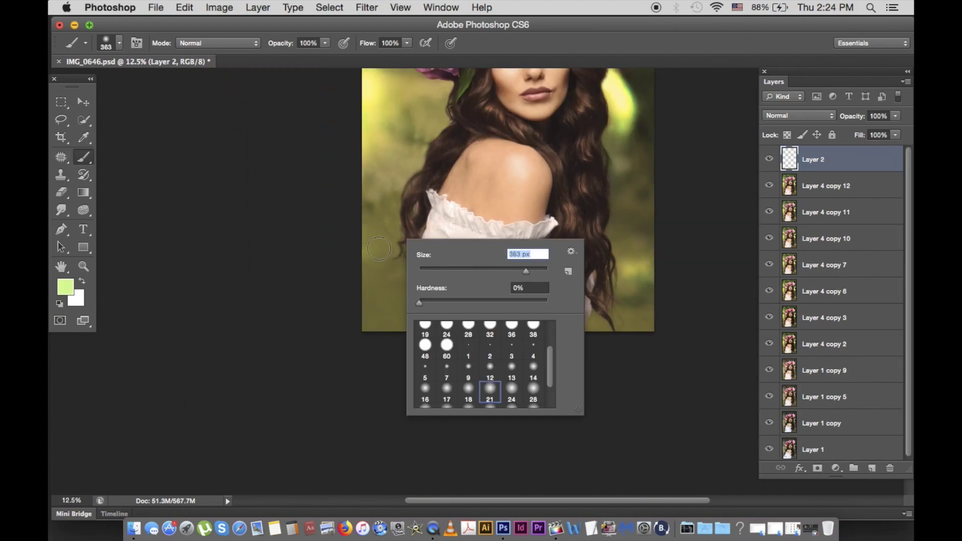
pyautogui.press('Return')
pyautogui.click(799, 115)
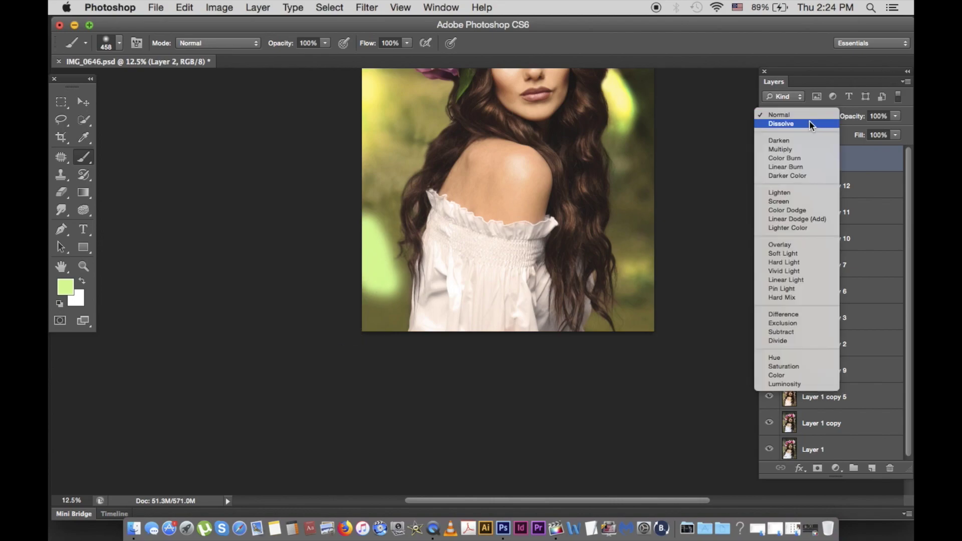
pyautogui.click(791, 212)
pyautogui.moveTo(860, 135); pyautogui.dragTo(847, 151)
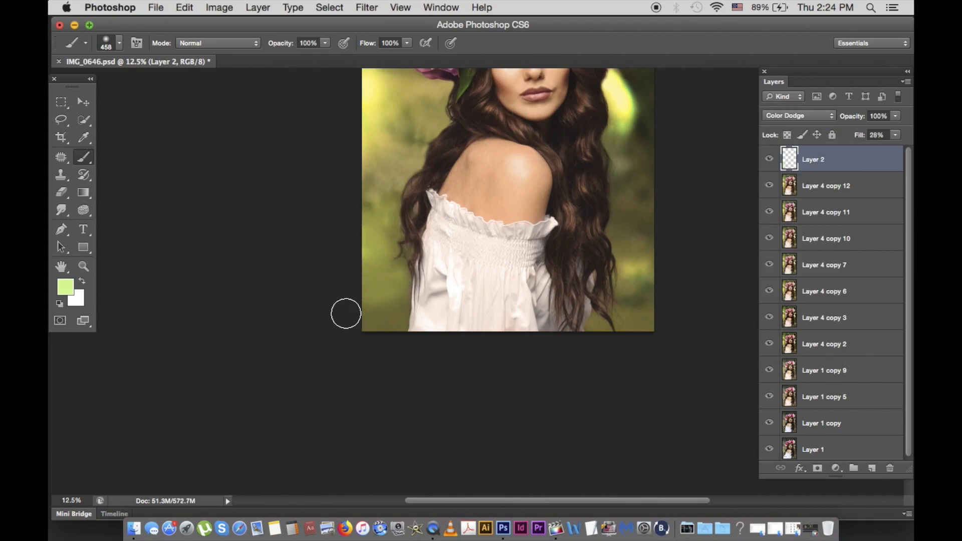
# - Merge the glow and retouch layers into Layer 2, then toggle visibility to compare with the original
pyautogui.keyDown('shift'); pyautogui.click(827, 186); pyautogui.keyUp('shift')
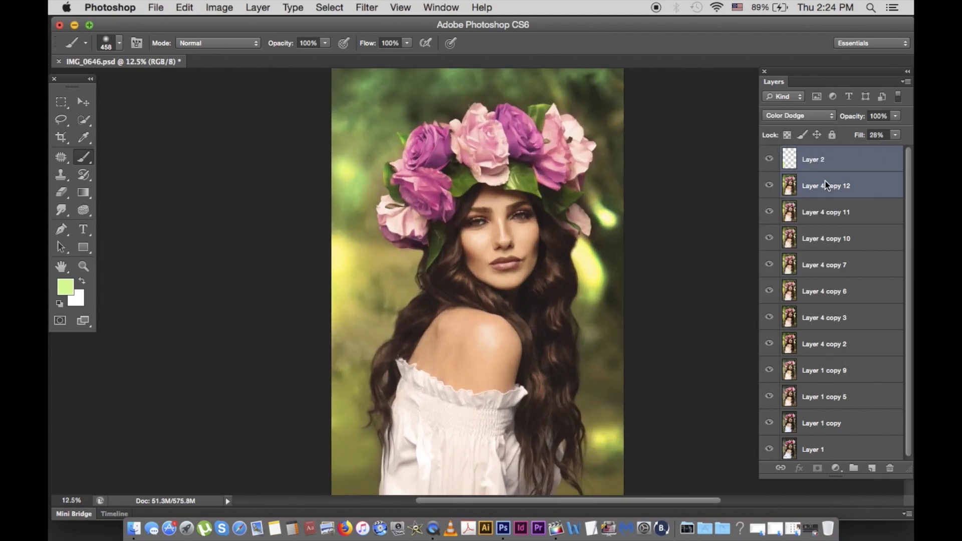
pyautogui.keyDown('shift'); pyautogui.click(833, 317); pyautogui.keyUp('shift')
pyautogui.rightClick(832, 317)
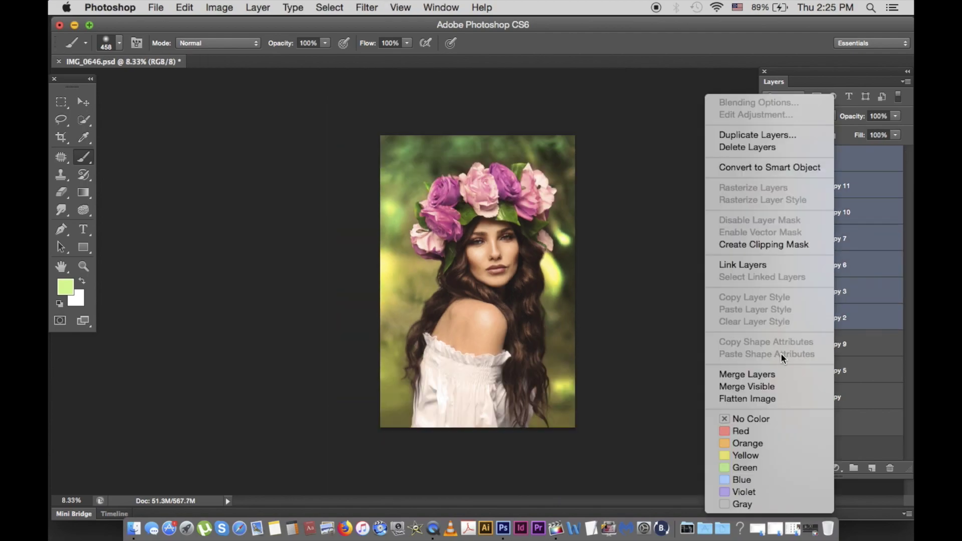
pyautogui.click(767, 374)
pyautogui.moveTo(769, 238); pyautogui.dragTo(772, 165)
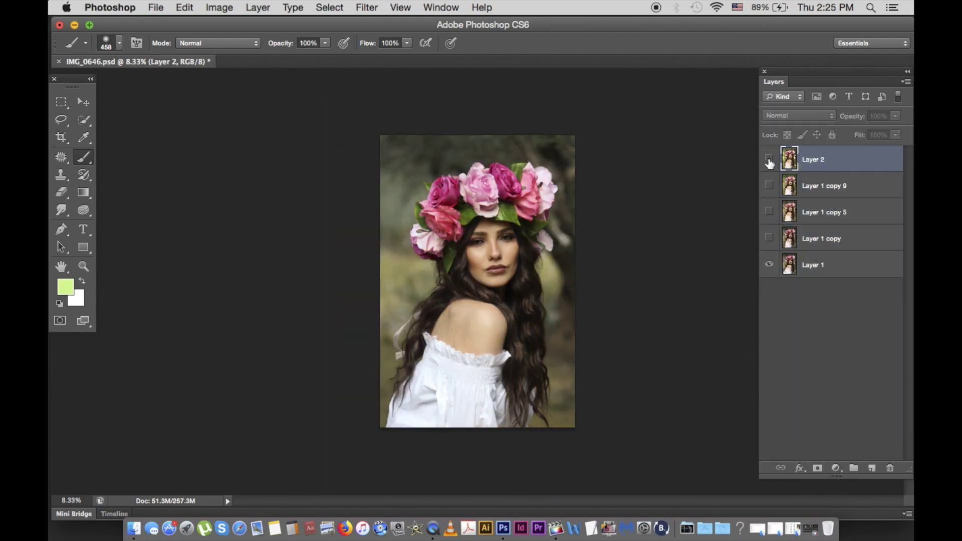
pyautogui.click(770, 159)
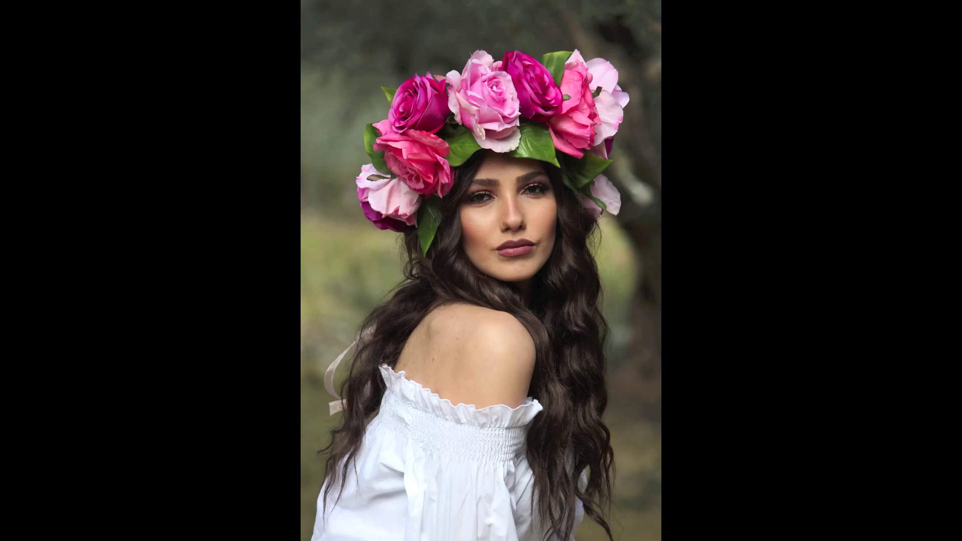